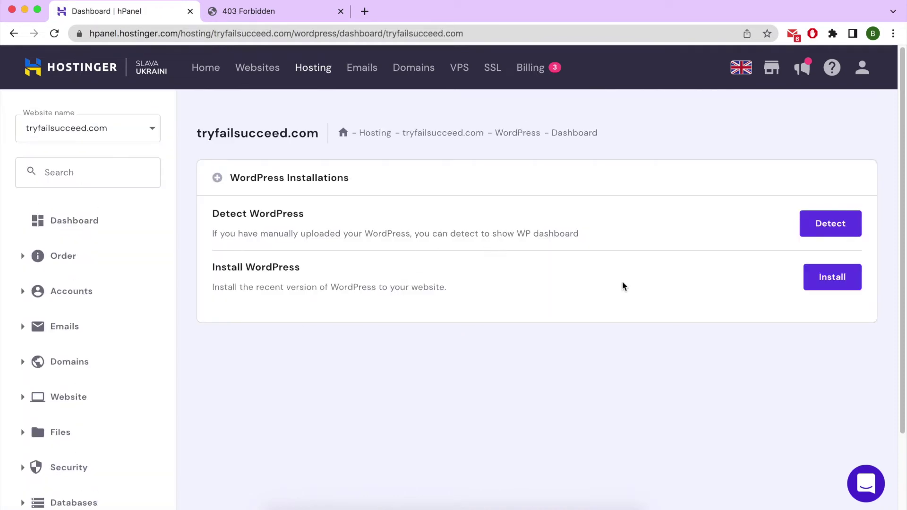
Step: Start a WordPress installation for tryfailsucceed.com and set the website title to Test Store
click(807, 283)
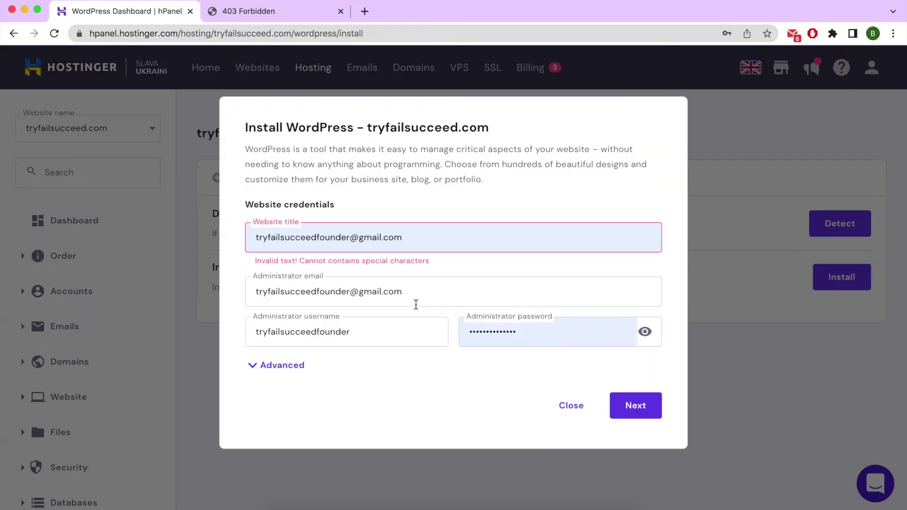
triple_click(320, 240)
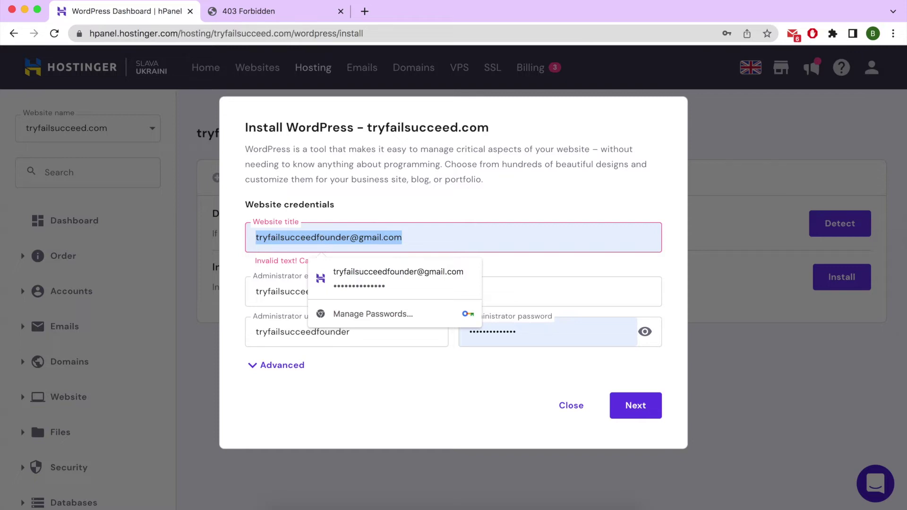
text(On)
key(BackSpace)
key(BackSpace)
text(S)
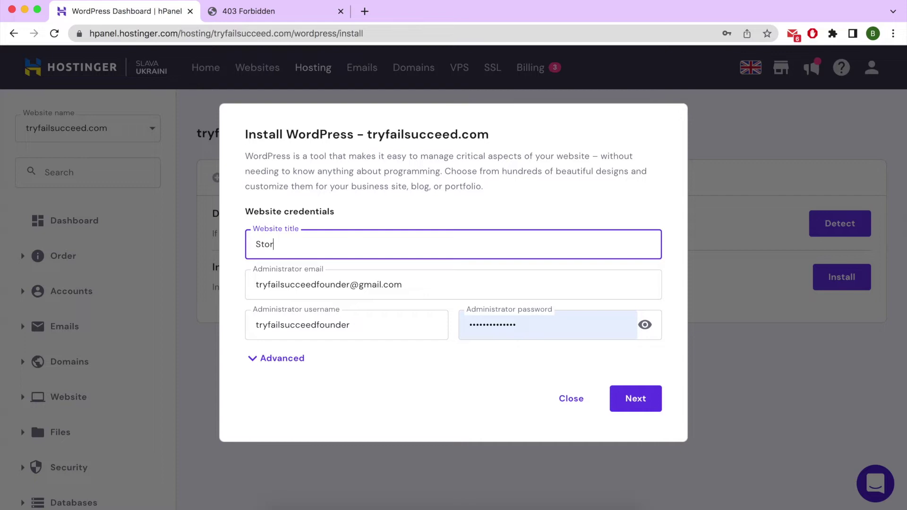
key(BackSpace)
text(Test Store)
Step: Enter the administrator username, save the login in the browser, and install WordPress 6.0.2 in English with minor-version updates only
double_click(357, 330)
text(Ben)
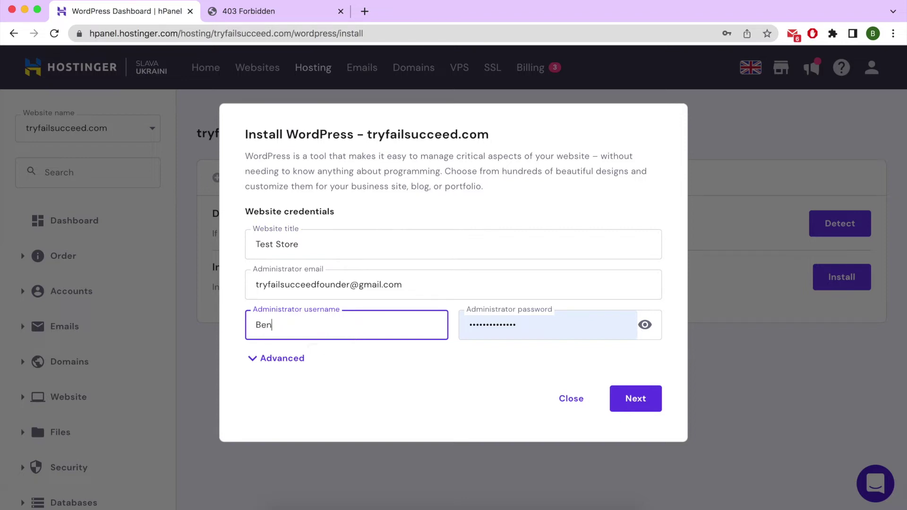
click(628, 407)
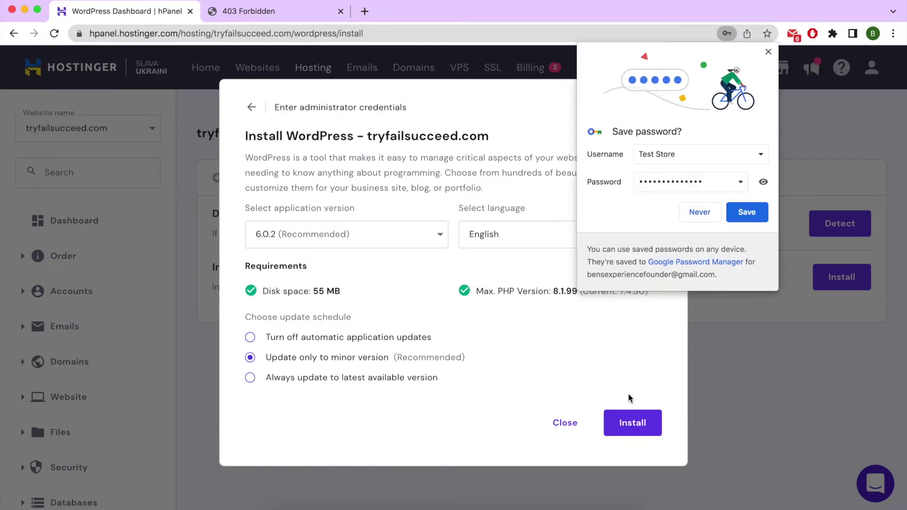
click(747, 212)
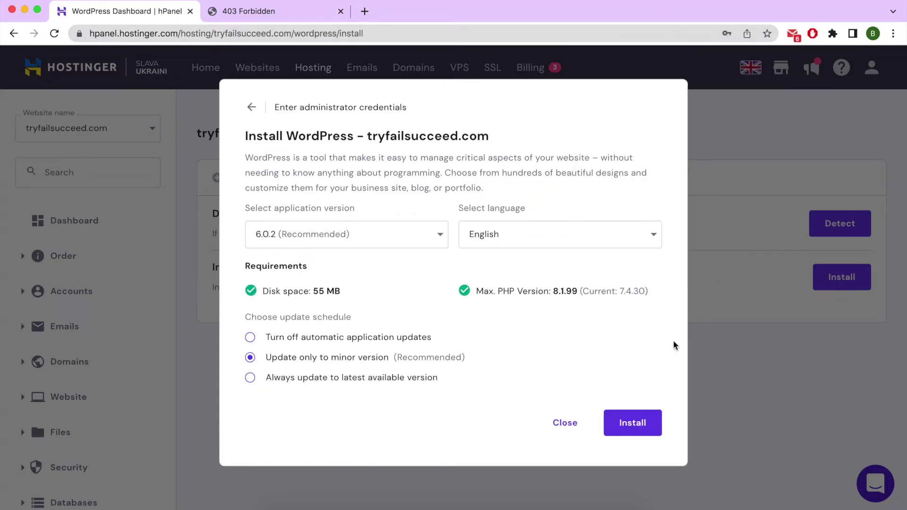
click(645, 424)
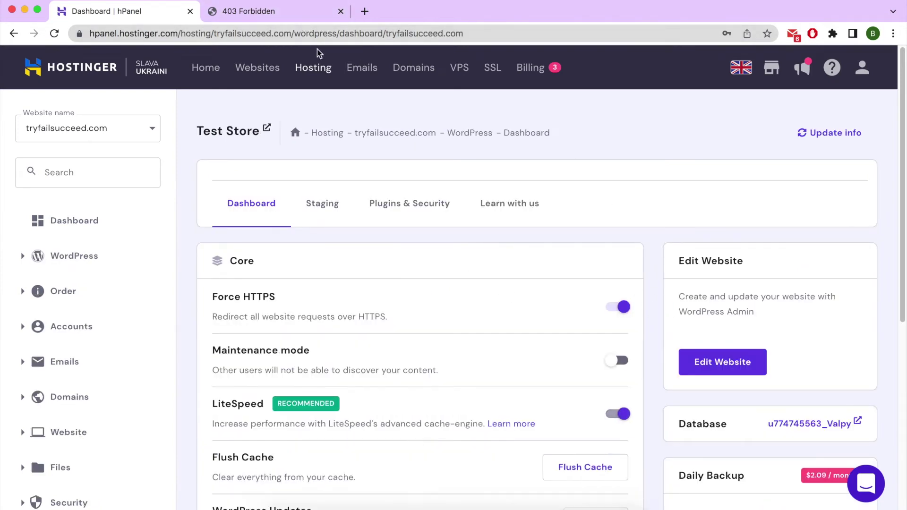
Step: Reload the tryfailsucceed.com website and look through its homepage
click(297, 18)
click(54, 33)
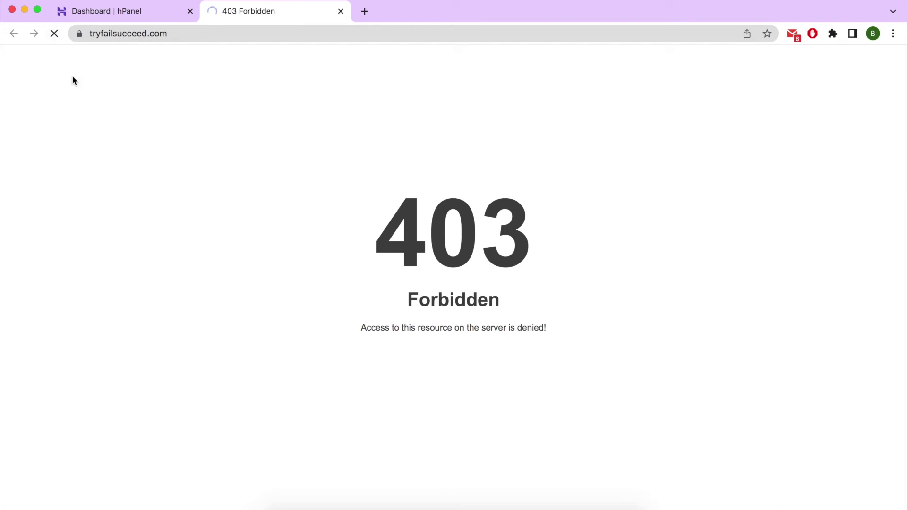
scroll(365, 174, down, 6)
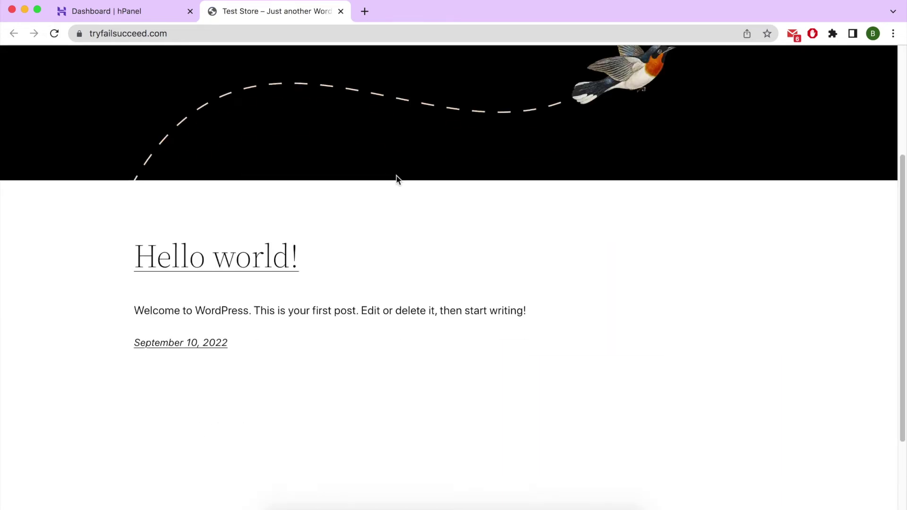
Step: Open the site's WordPress admin from the Hostinger dashboard and deactivate all plugins except LiteSpeed Cache
click(110, 12)
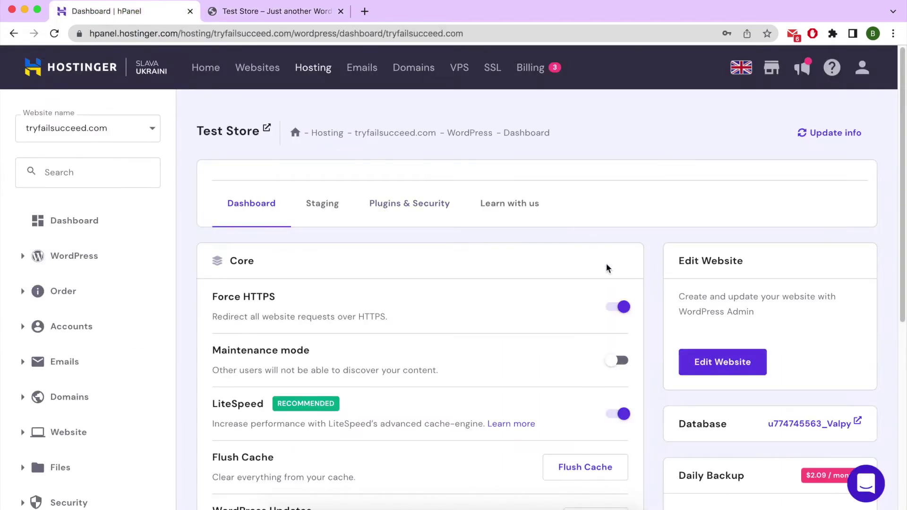
click(701, 362)
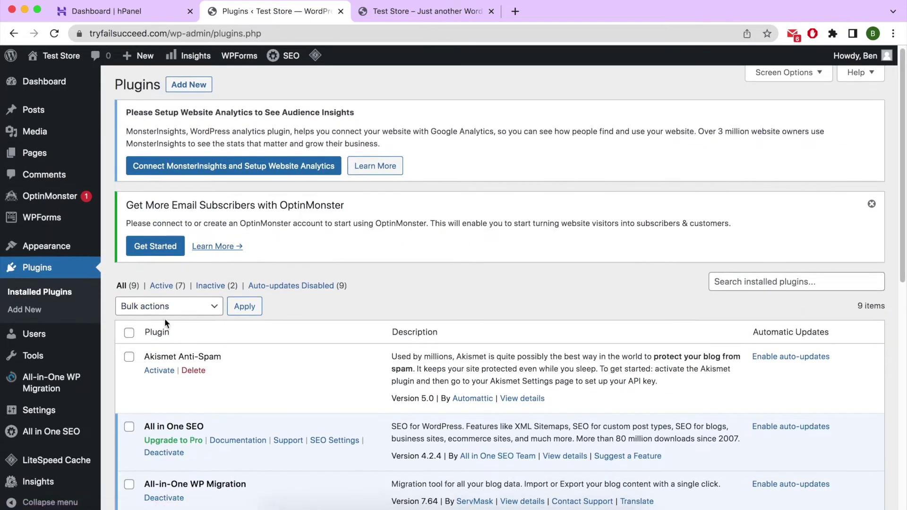
scroll(152, 314, down, 1)
click(129, 299)
scroll(130, 293, down, 9)
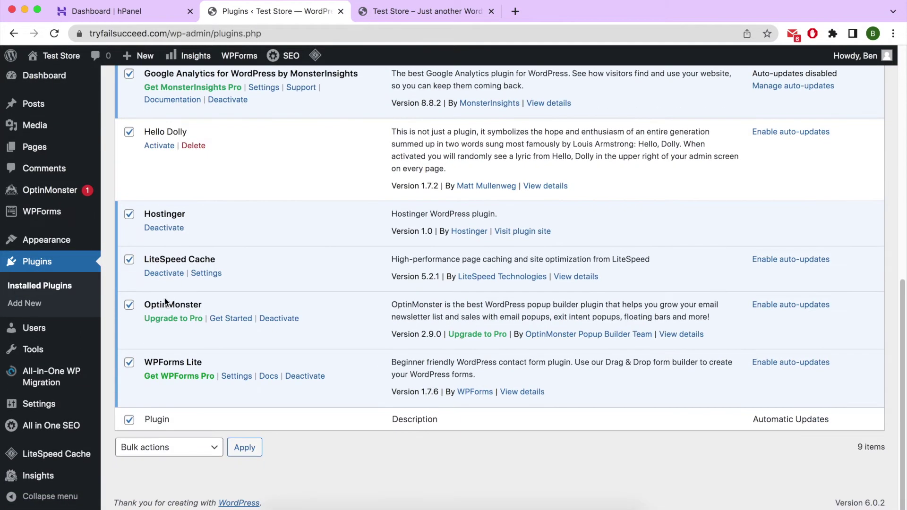
click(129, 259)
scroll(164, 193, up, 10)
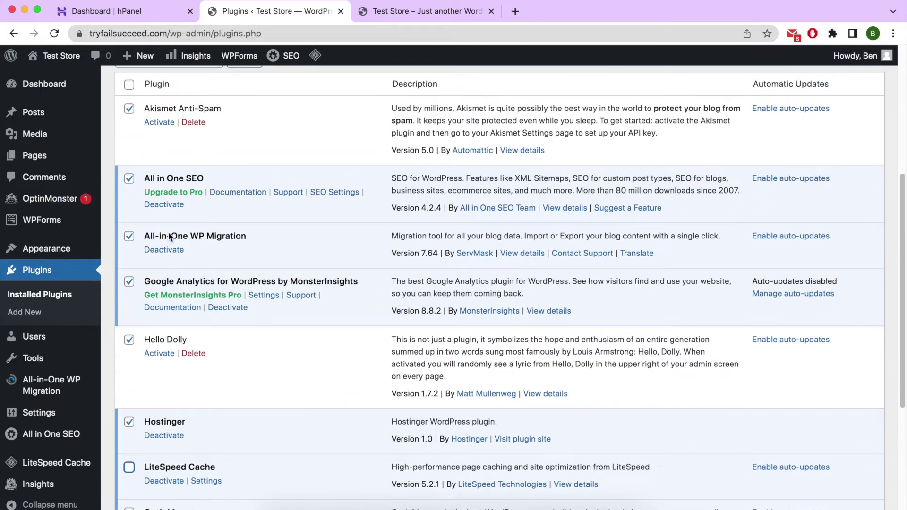
click(165, 310)
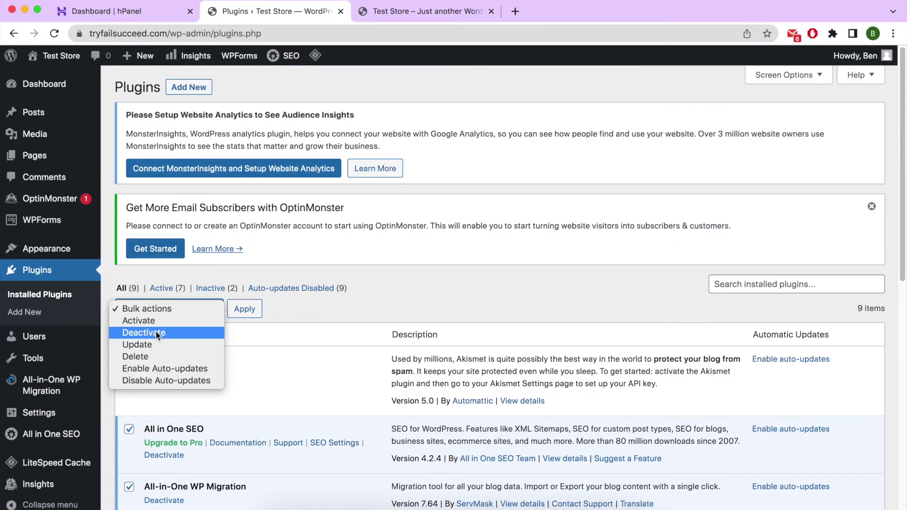
click(155, 331)
click(243, 309)
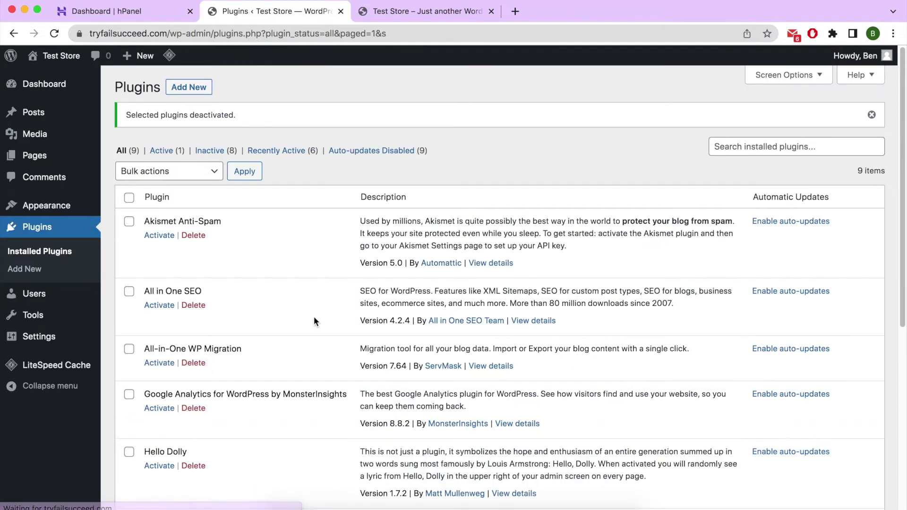
Step: Delete all inactive plugins together with their data
click(217, 151)
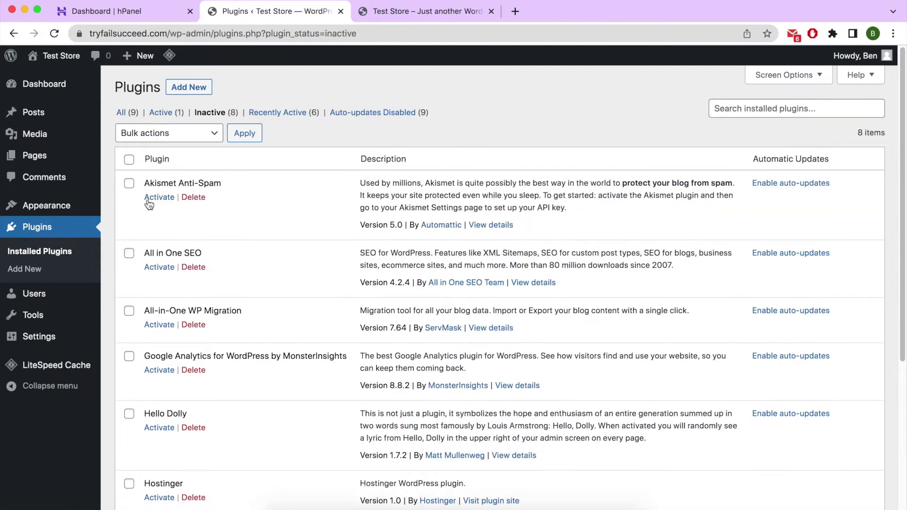
click(129, 160)
click(174, 135)
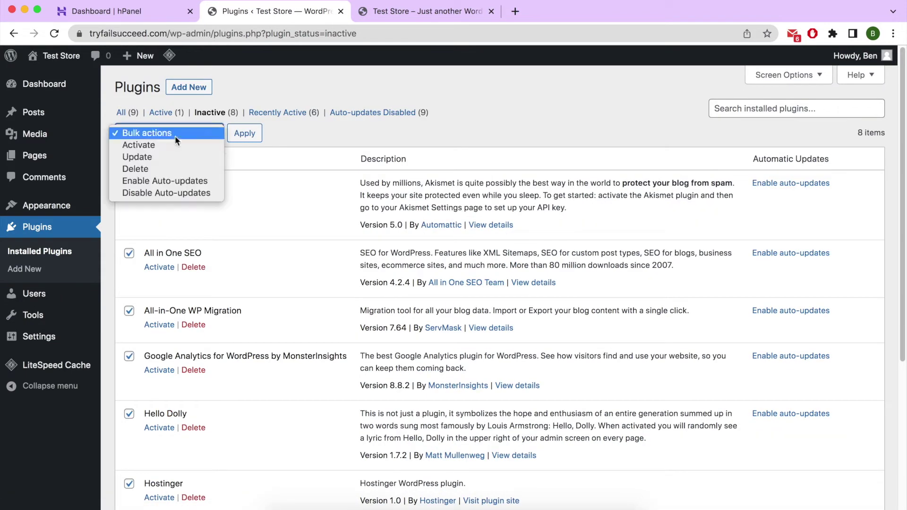
click(165, 167)
click(243, 135)
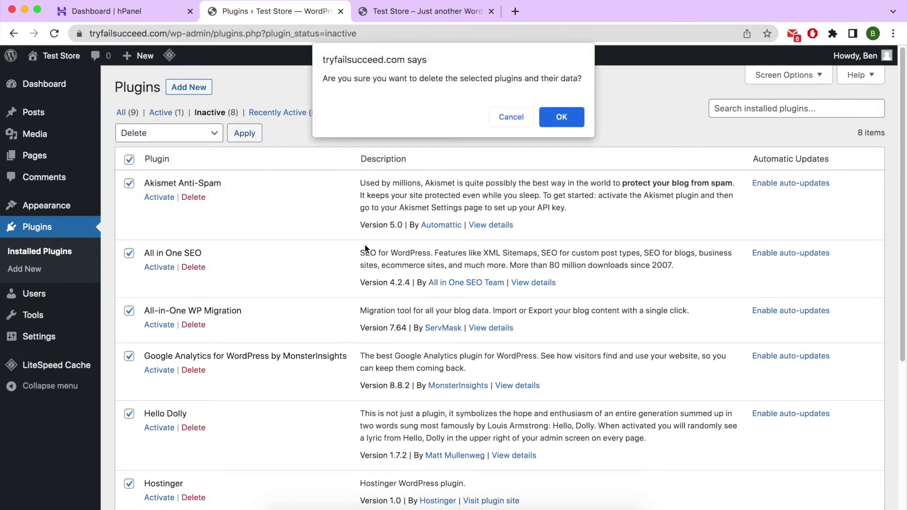
click(560, 117)
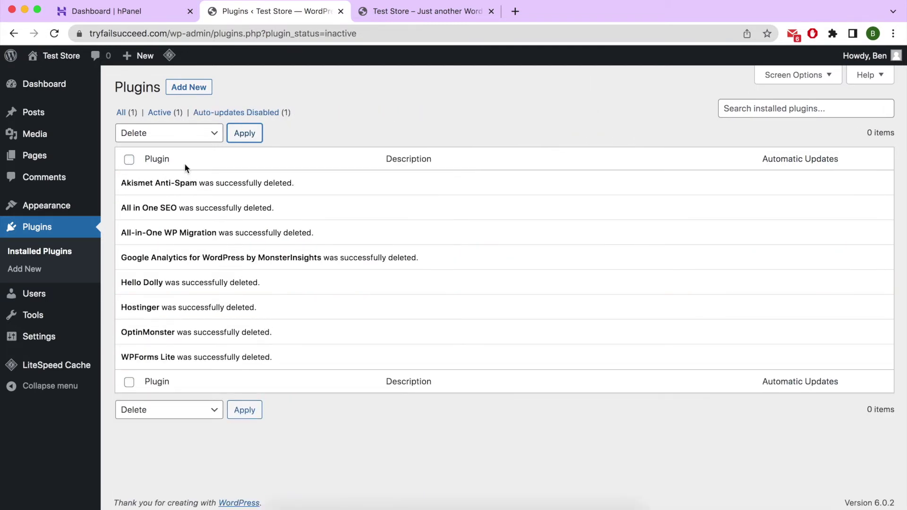
Step: Open the page for adding new plugins and copy the word WooCommerce from the Step 2 heading in the TextEdit note
click(295, 84)
click(195, 87)
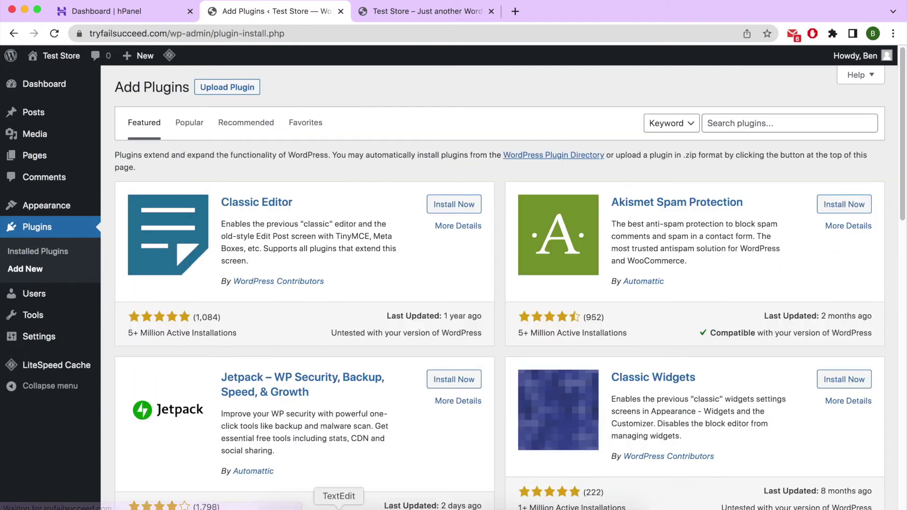
click(338, 500)
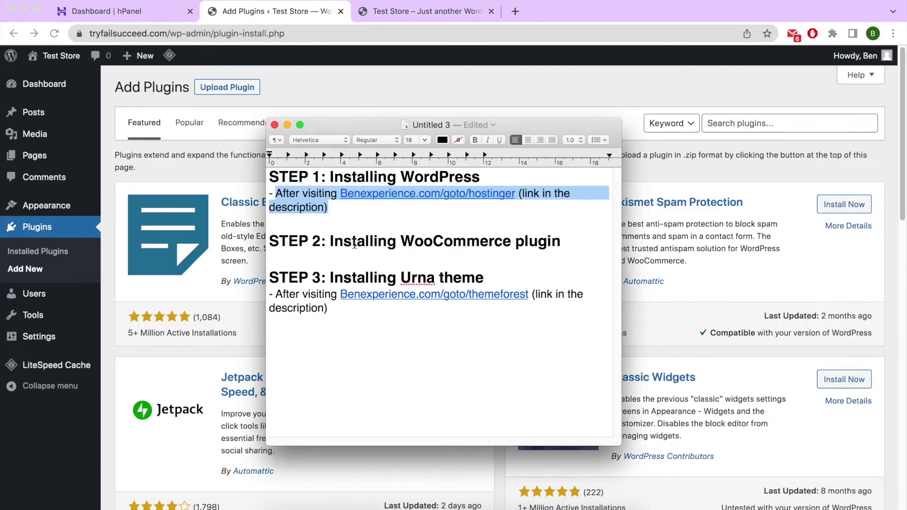
triple_click(361, 243)
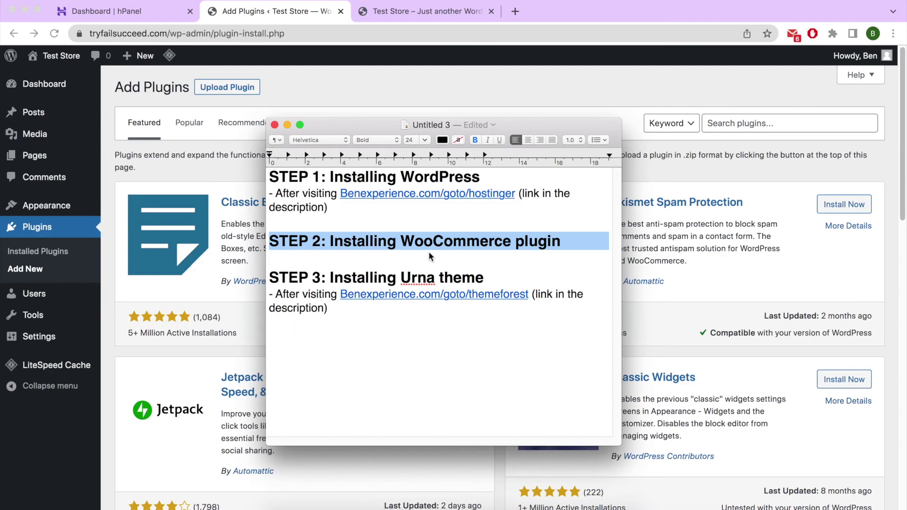
double_click(456, 244)
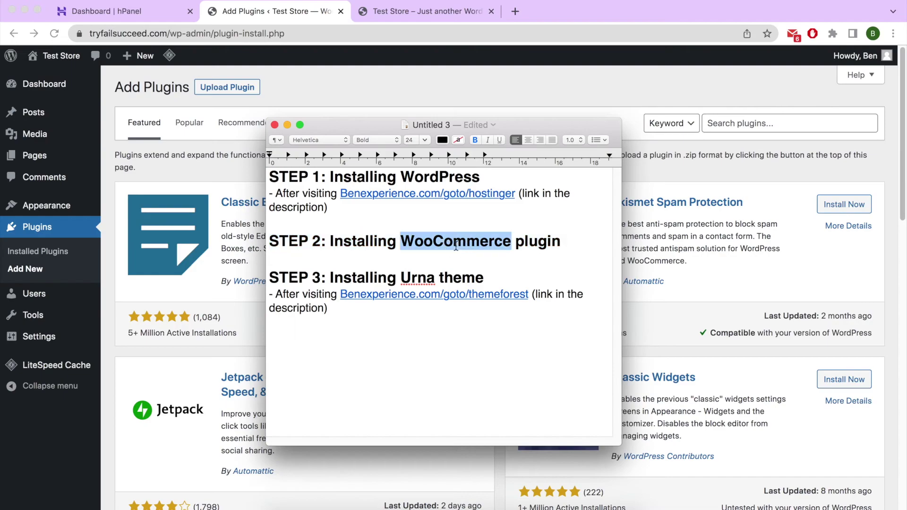
right_click(465, 242)
click(496, 291)
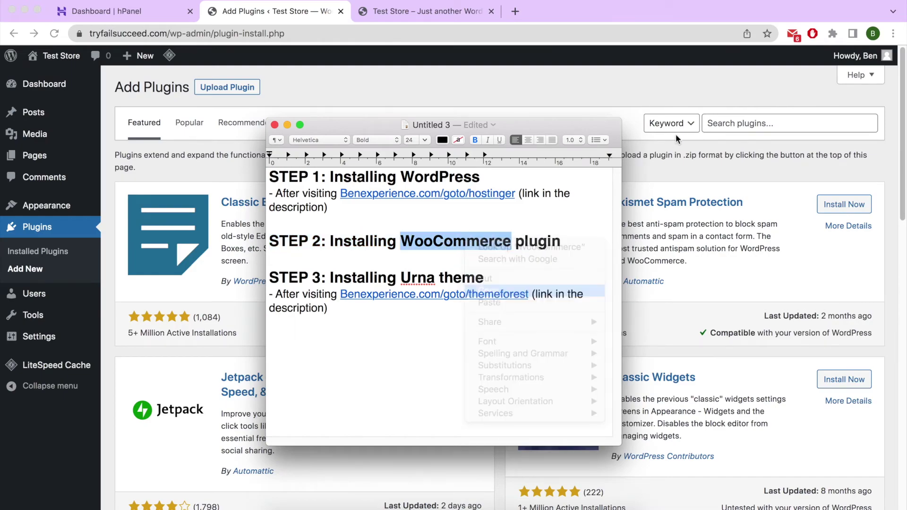
Step: Search the plugin directory for the copied name WooCommerce, and install and activate the WooCommerce plugin
click(739, 123)
right_click(740, 124)
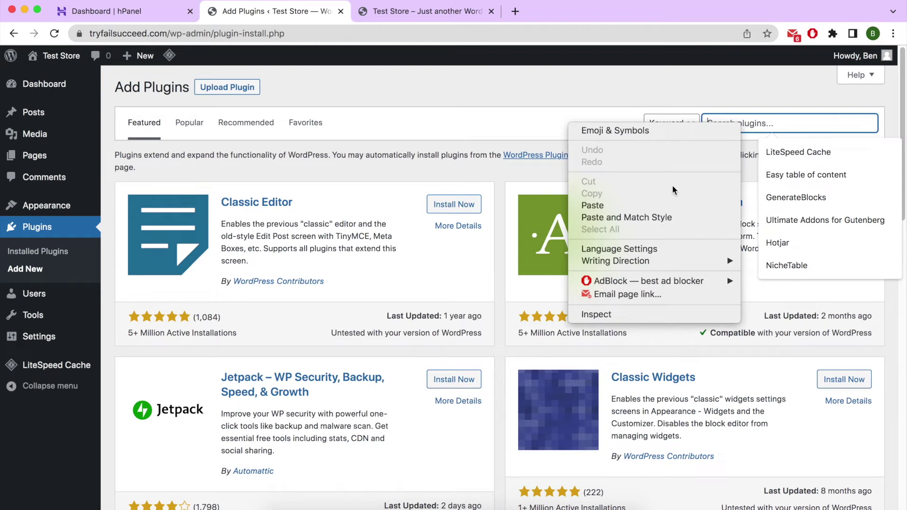
click(623, 207)
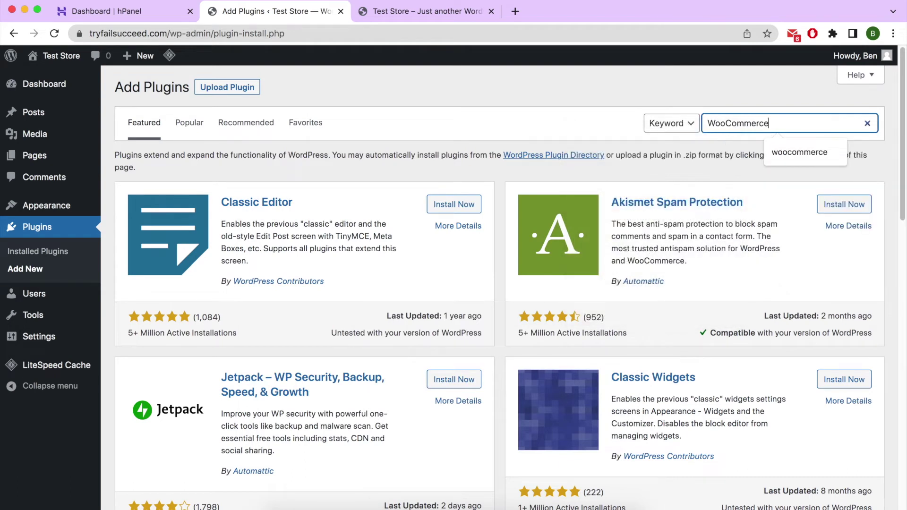
key(Return)
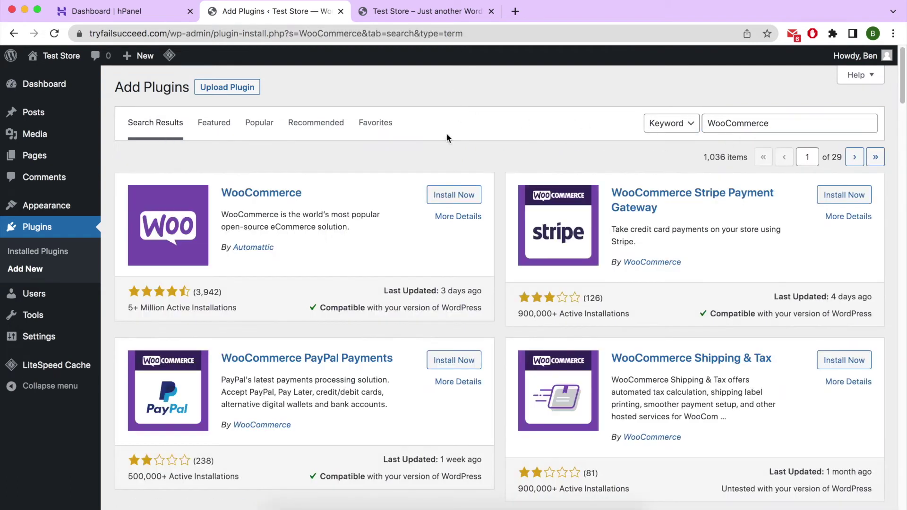
click(449, 195)
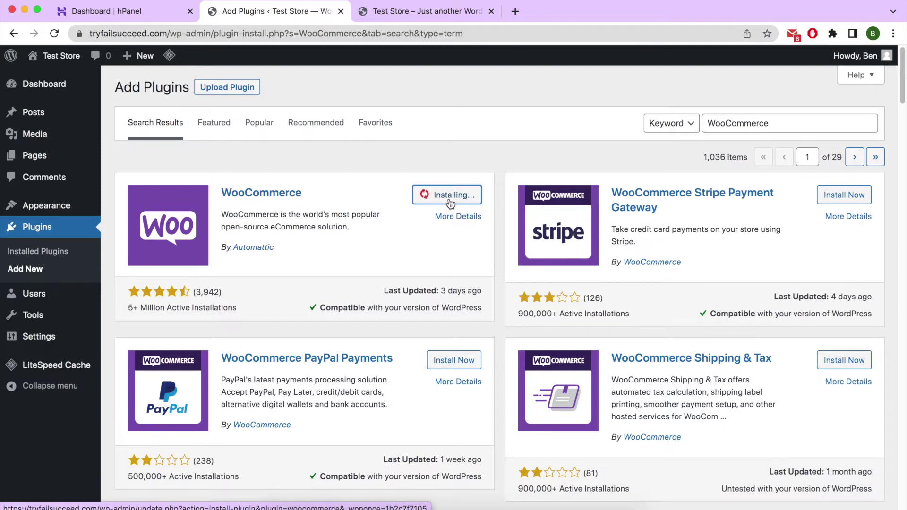
click(450, 201)
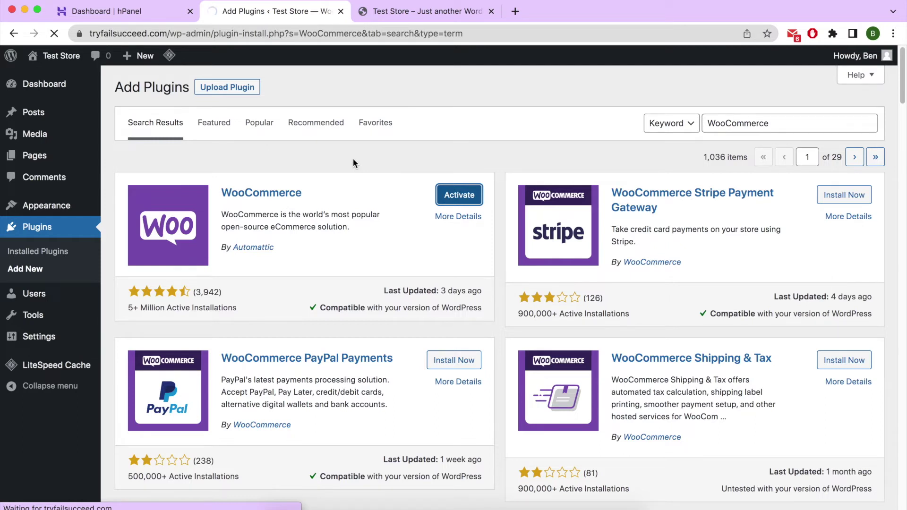
key(XF86AudioMute)
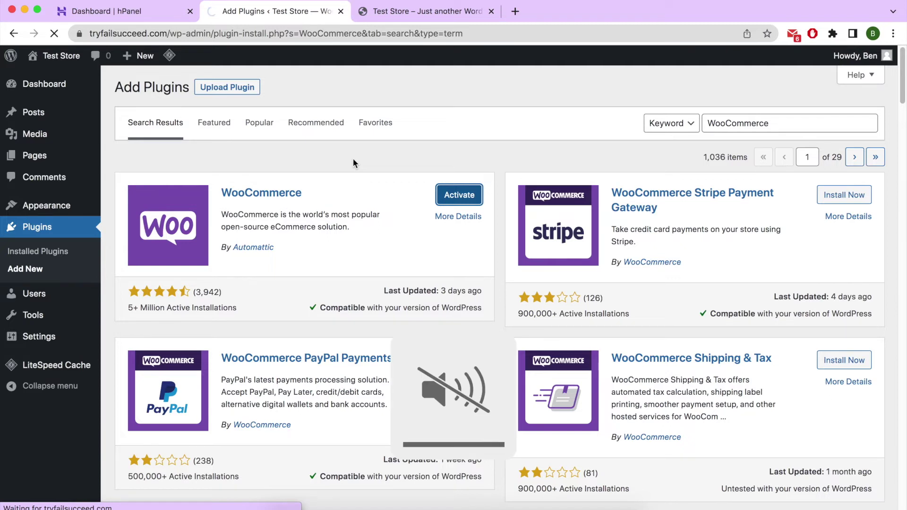
key(XF86AudioMute)
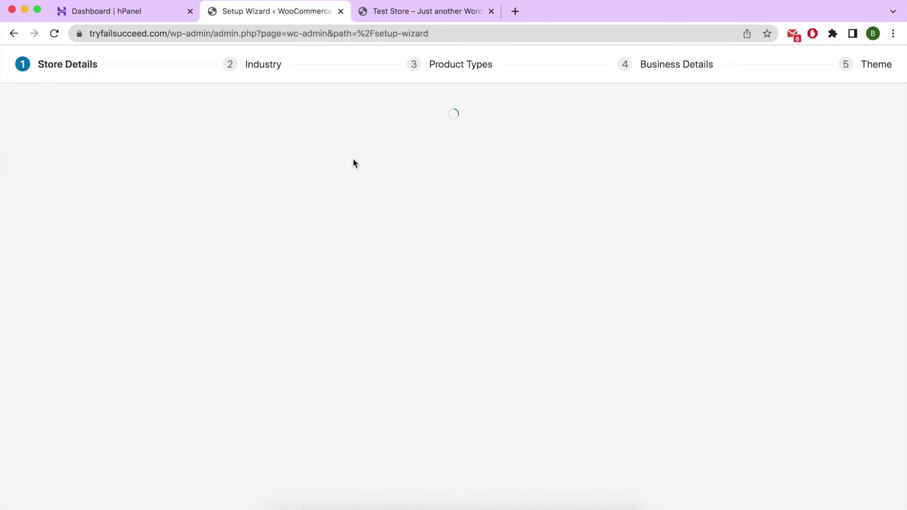
Step: Enter the store's street address in the first address line of the store details and set the country to Morocco
click(355, 206)
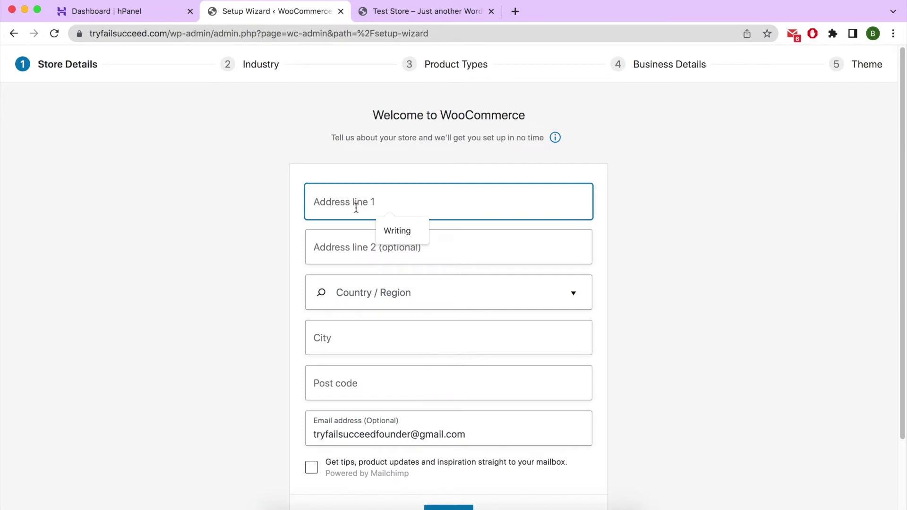
text(Street)
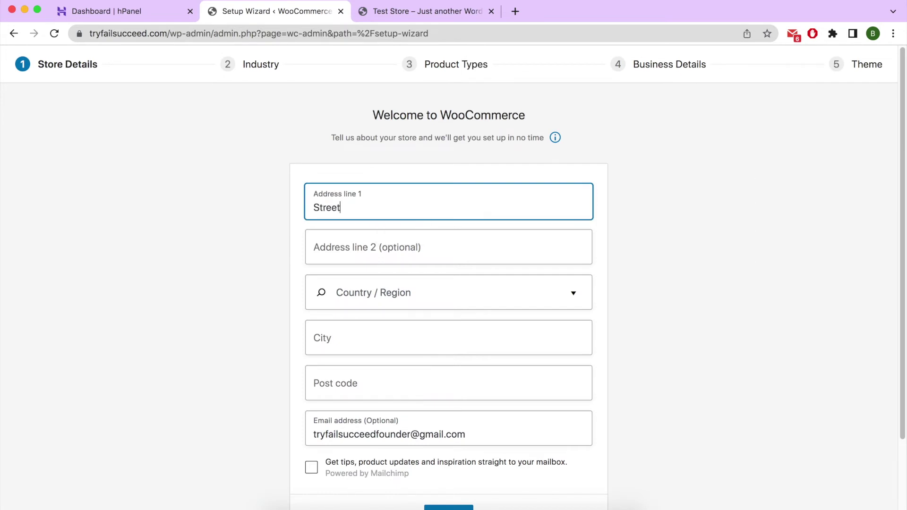
key(Tab)
key(Tab)
text(Morocc)
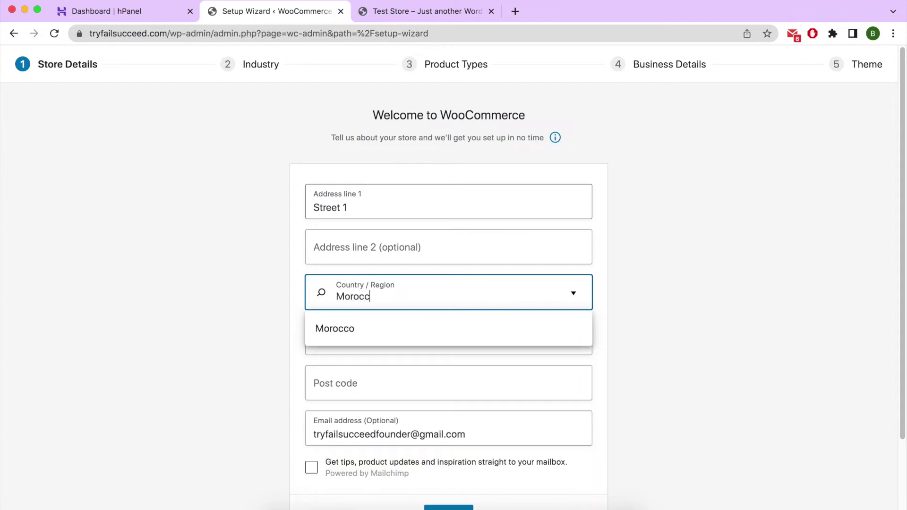
text(o)
key(Return)
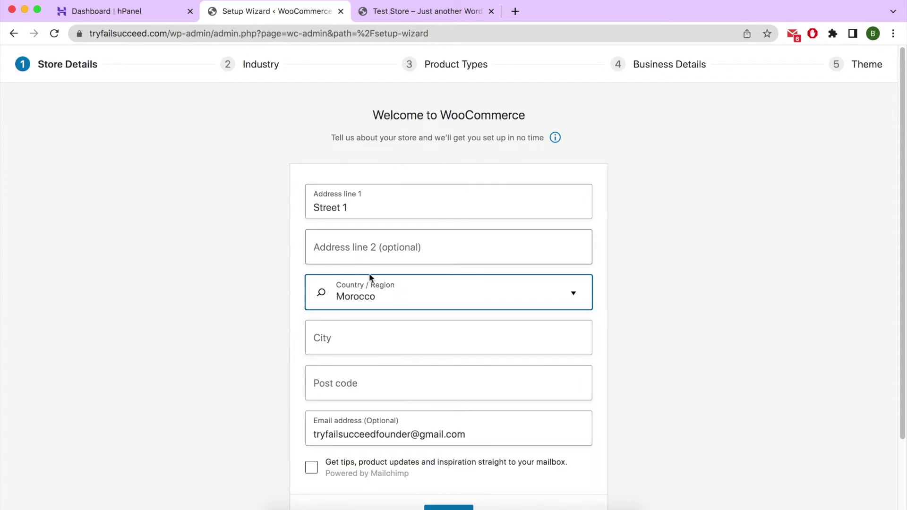
Step: Enter the store's city and post code, continue from the store details, and agree to share usage tracking data
click(364, 344)
text(Casablanca)
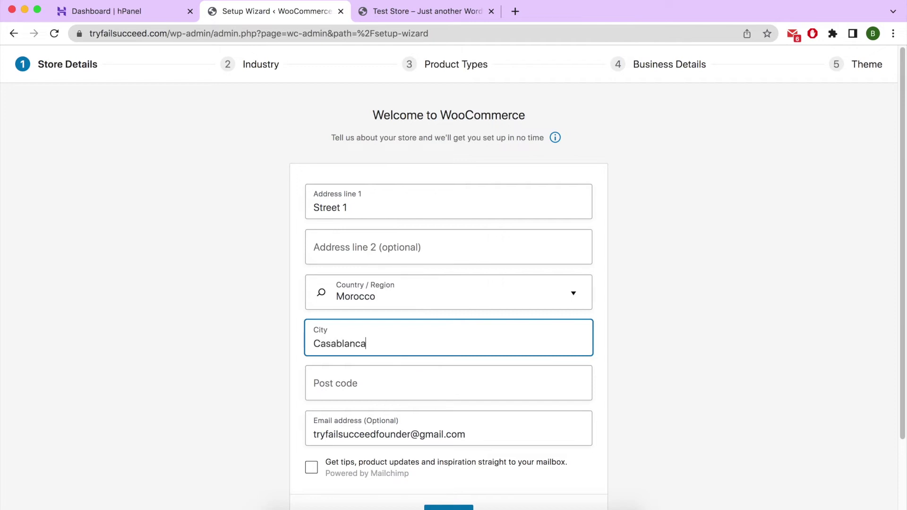
click(330, 384)
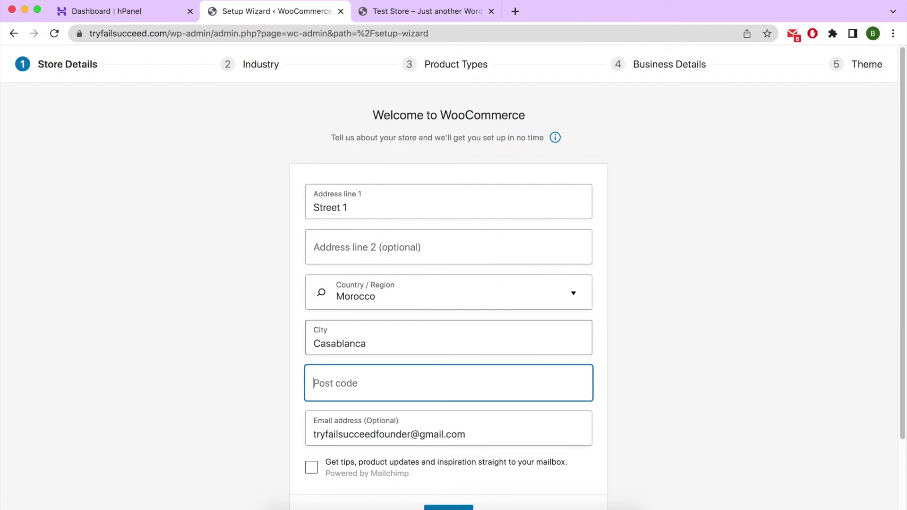
text(111111)
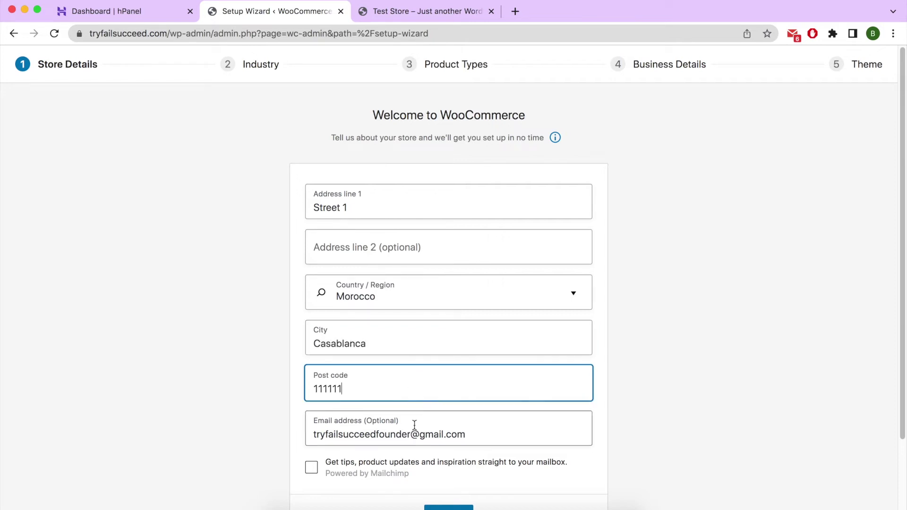
scroll(377, 452, down, 2)
click(451, 433)
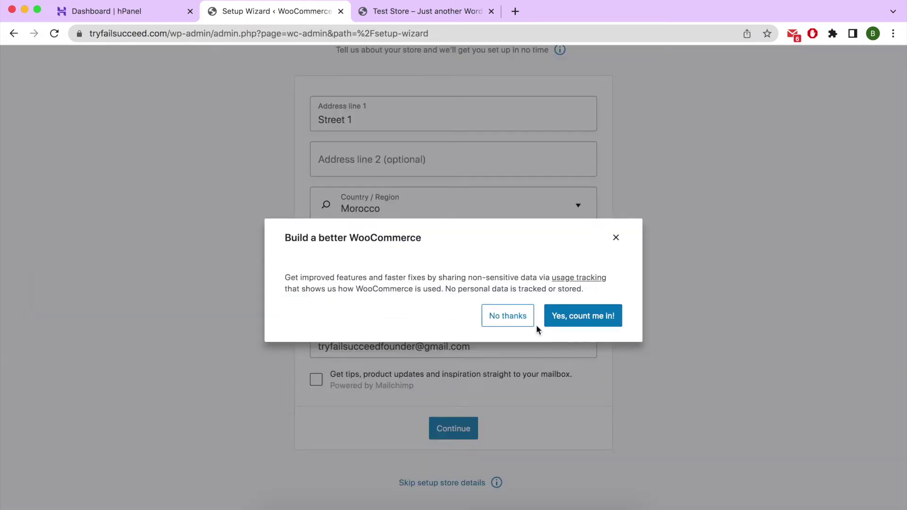
click(571, 316)
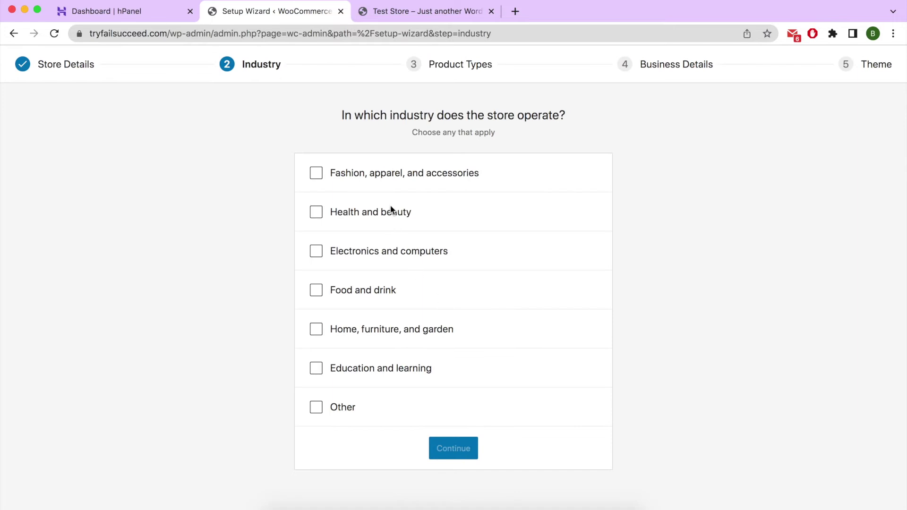
Step: Select Other as the store's industry and describe it as "my store"
click(341, 408)
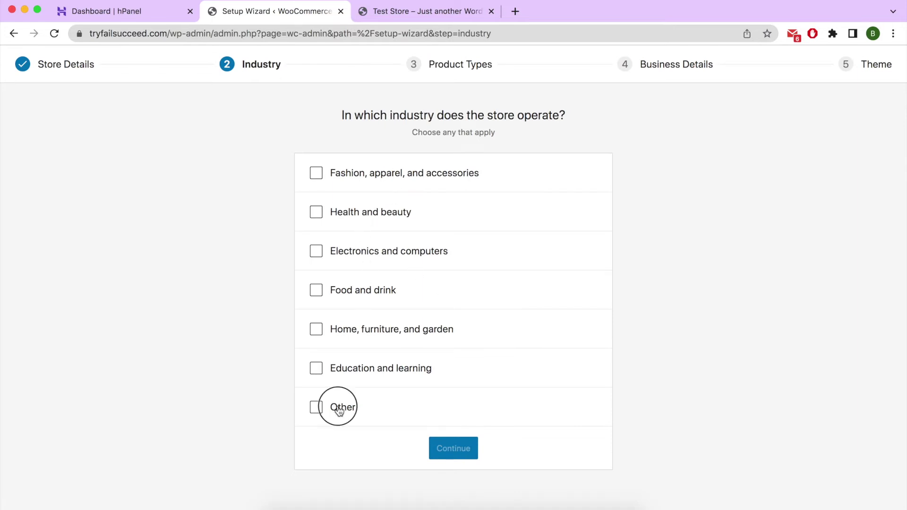
click(425, 433)
scroll(428, 427, down, 1)
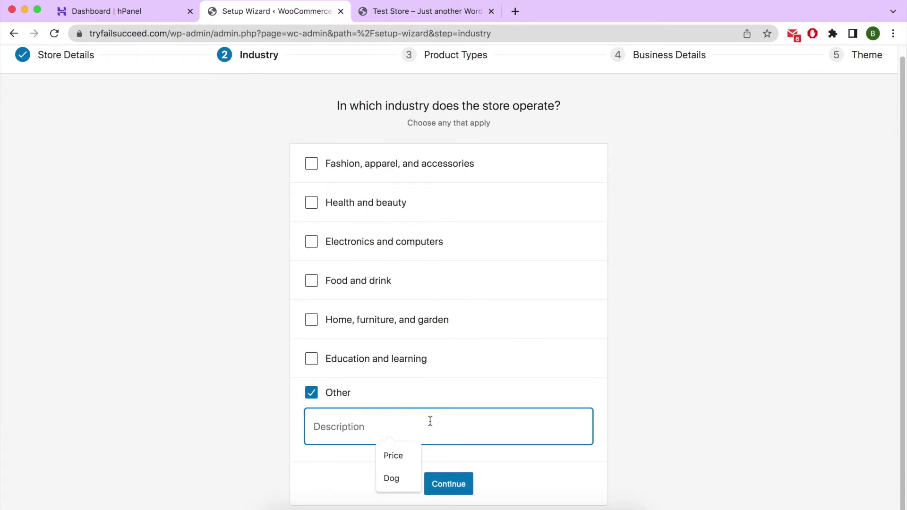
text(m)
key(BackSpace)
text(my store)
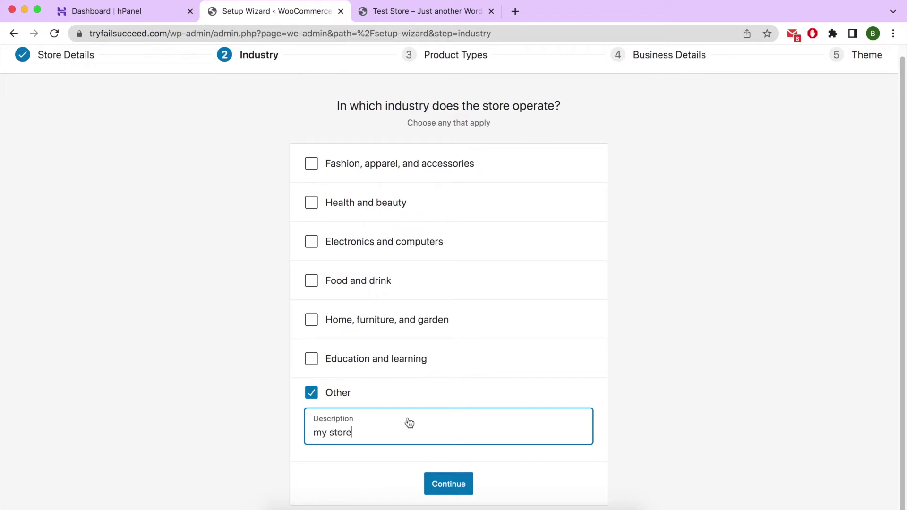
Step: Replace the whole industry description with "O" and continue to the product types
double_click(325, 433)
key(super+a)
text(O)
click(458, 486)
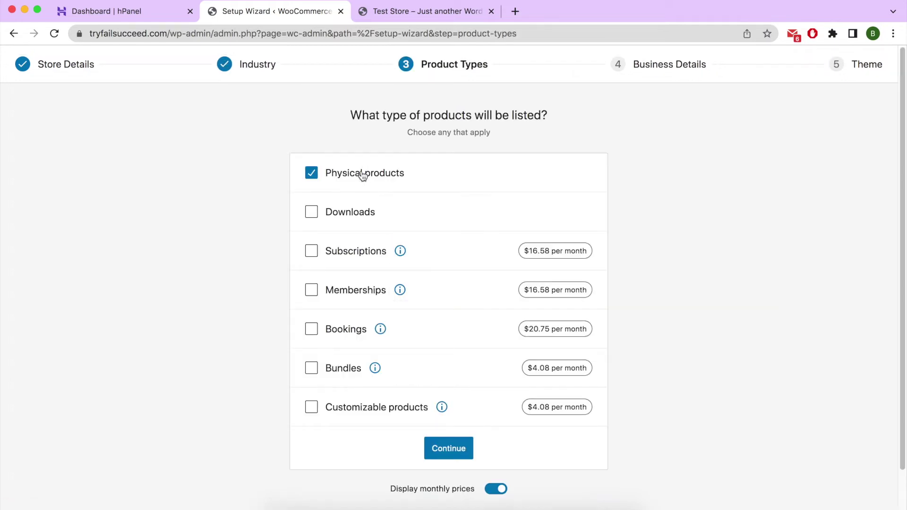
Step: Keep Physical products as the only selected product type and continue to the business details
click(362, 175)
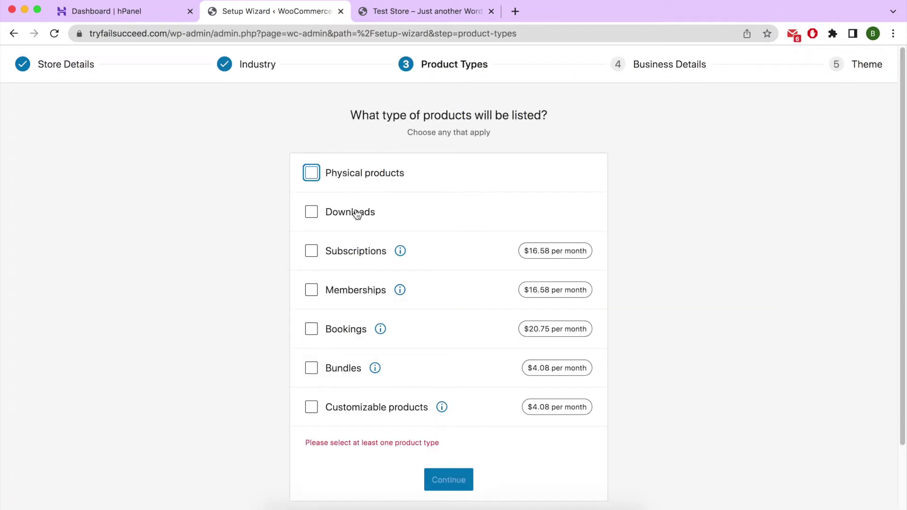
click(360, 177)
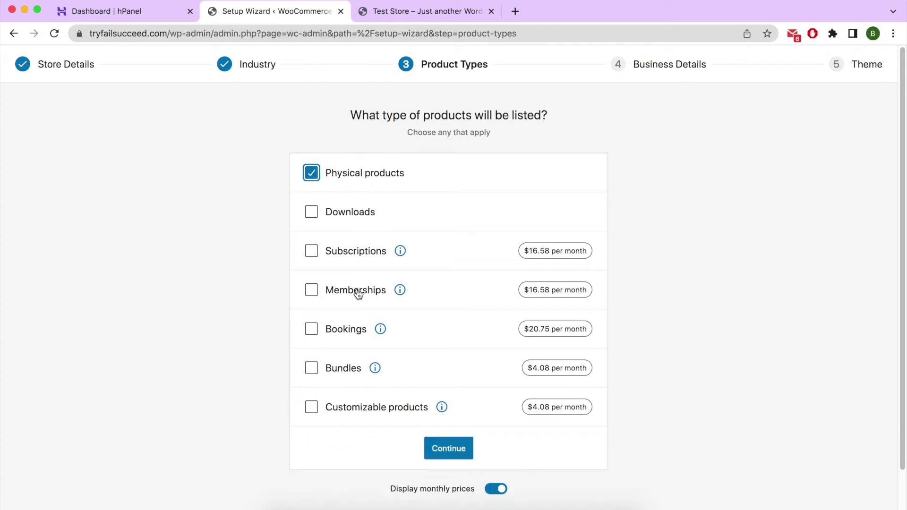
click(456, 459)
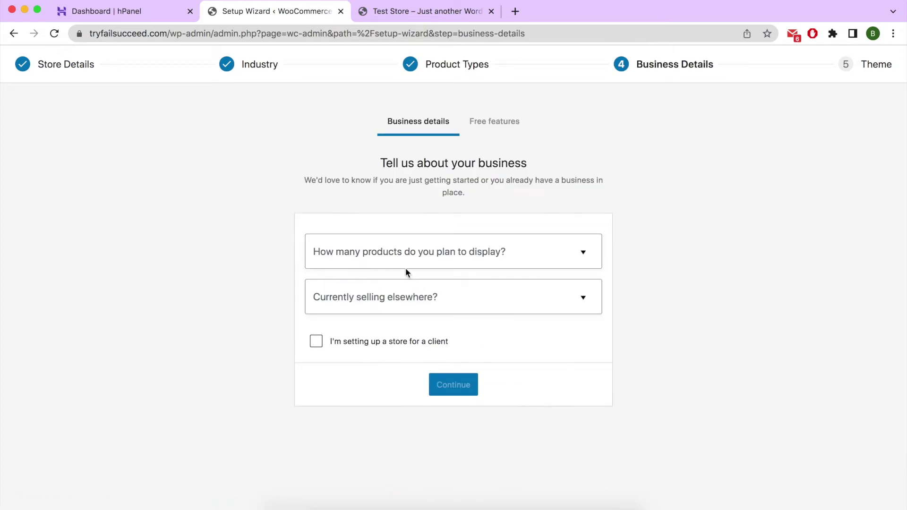
Step: Set the planned number of products to 11 - 100, answer No to currently selling elsewhere, and continue
click(422, 257)
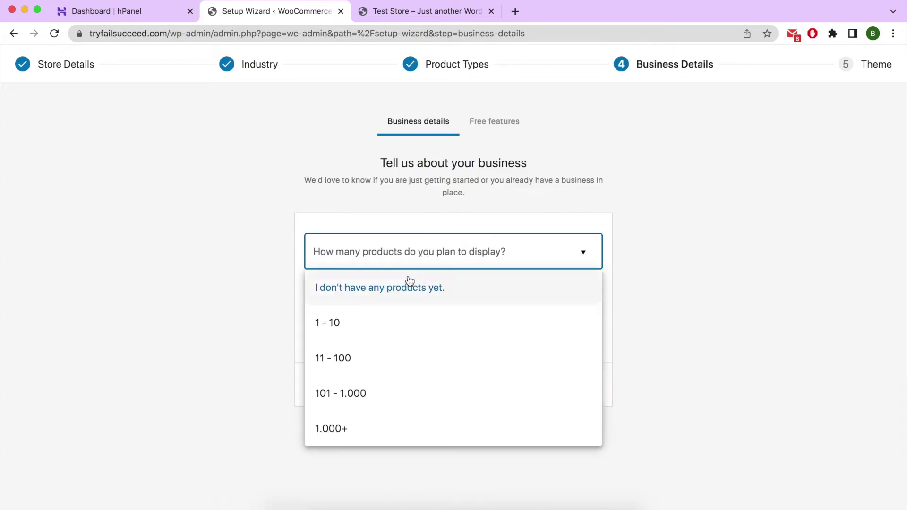
click(362, 363)
click(377, 304)
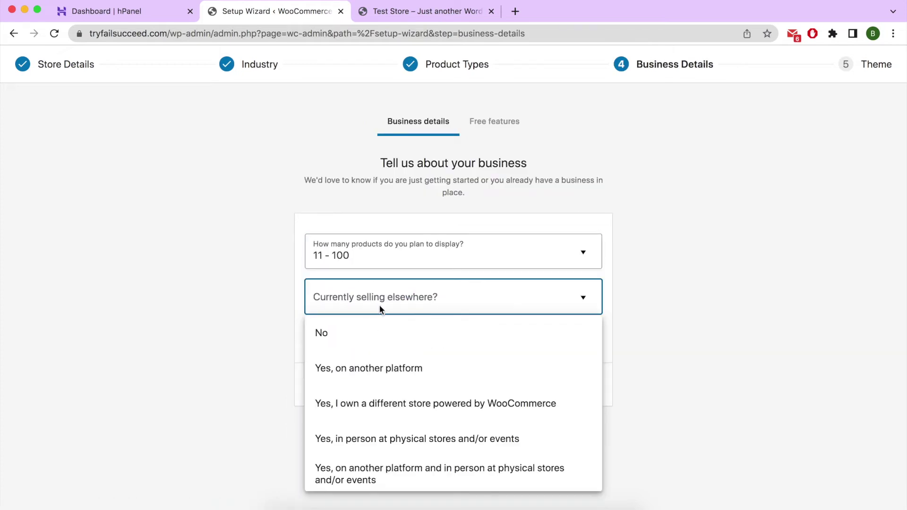
click(381, 335)
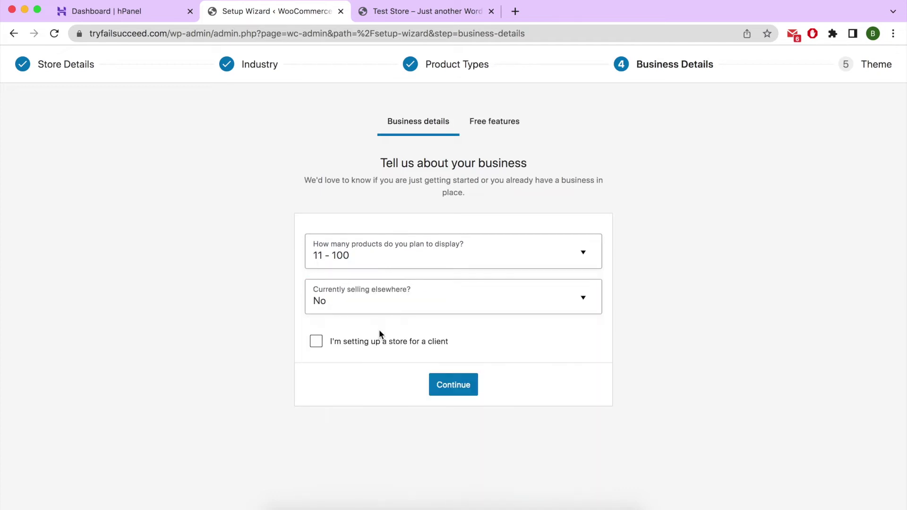
click(453, 384)
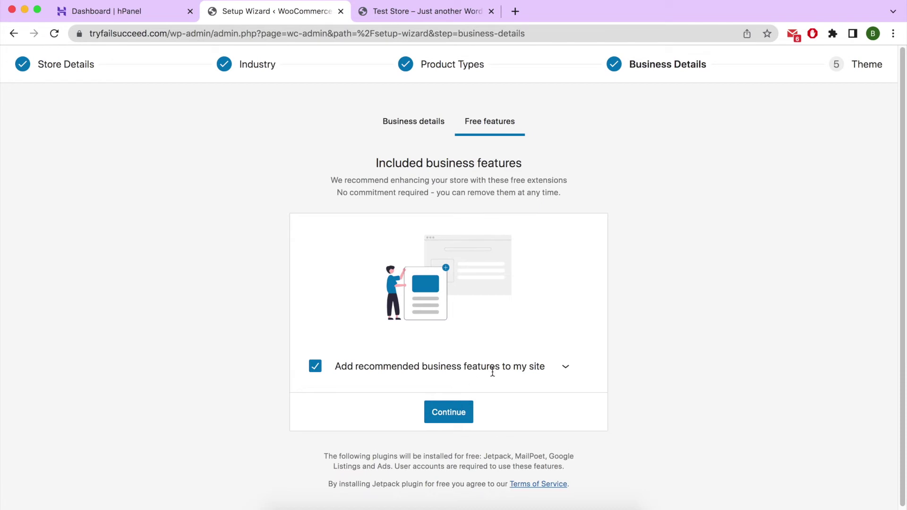
Step: Exclude Jetpack and MailPoet from the recommended business features, and finish the wizard with the active Twenty Twenty-Two theme
click(567, 368)
scroll(473, 345, down, 3)
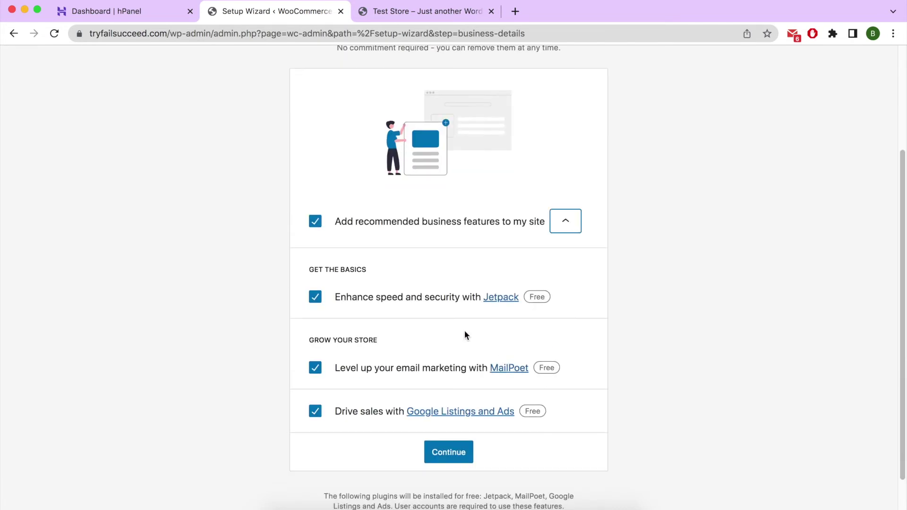
click(315, 297)
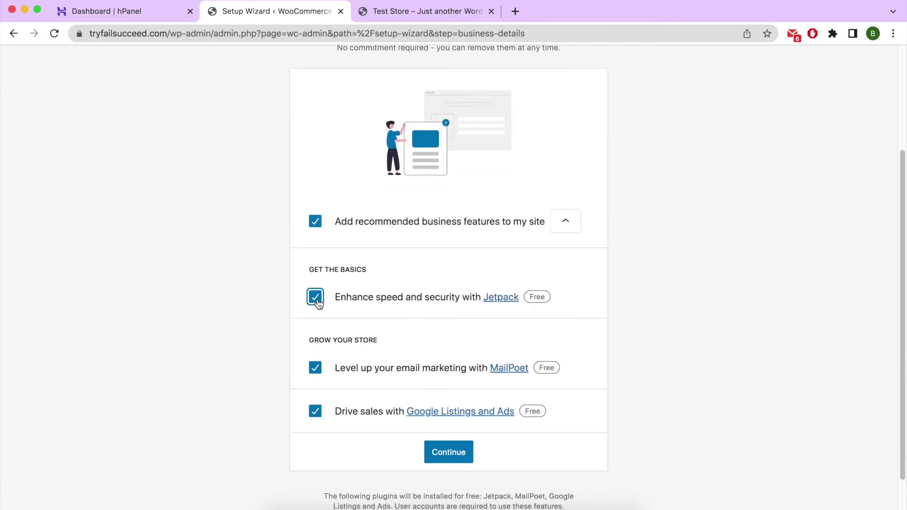
click(316, 369)
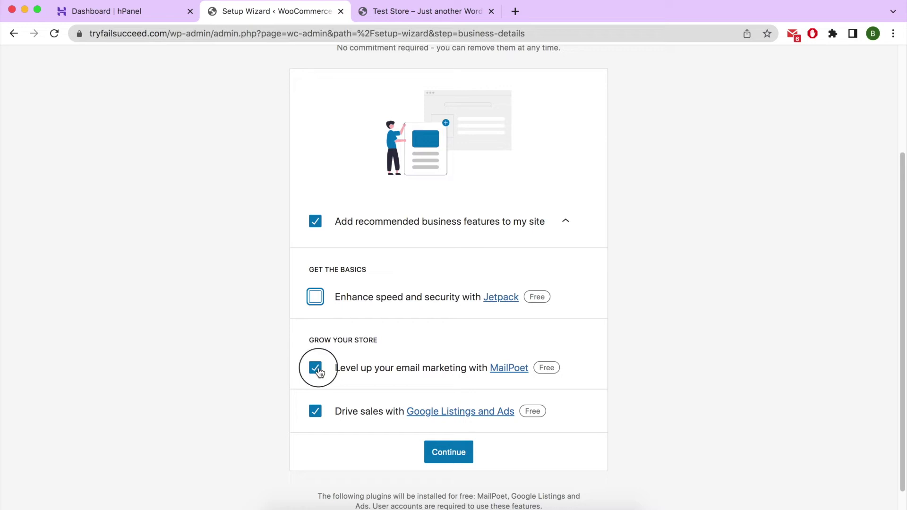
click(450, 449)
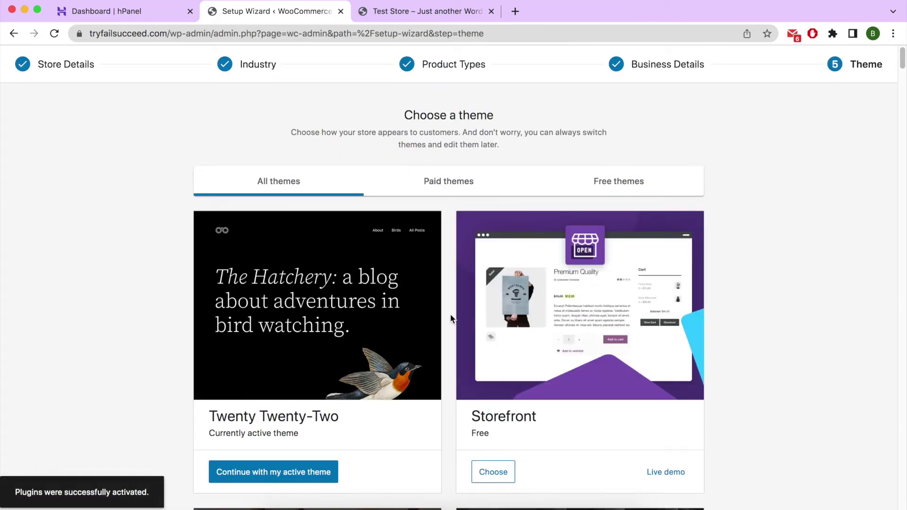
click(305, 475)
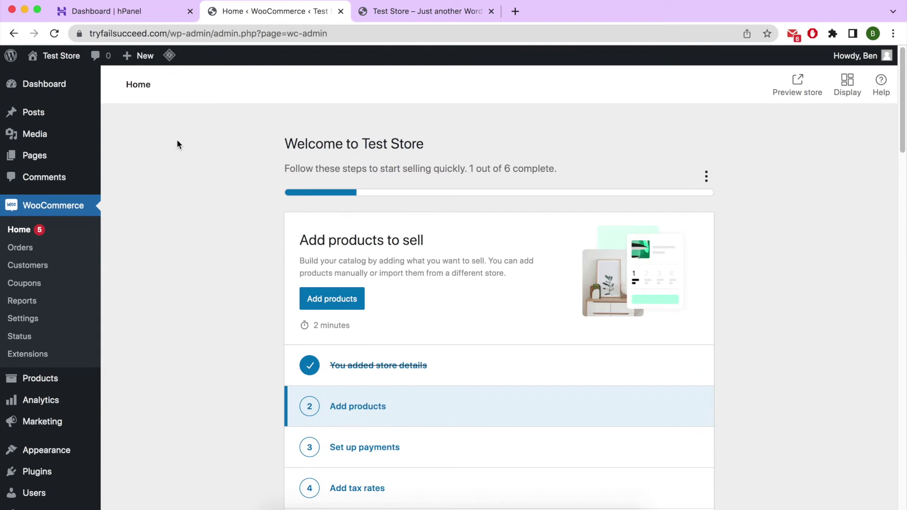
Step: Reload the Test Store site and check the header menu for the WooCommerce pages
click(361, 16)
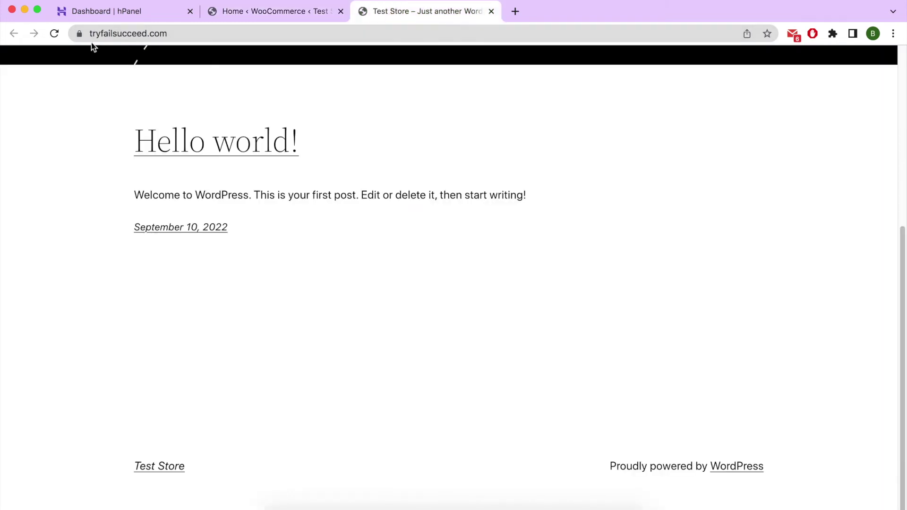
click(55, 33)
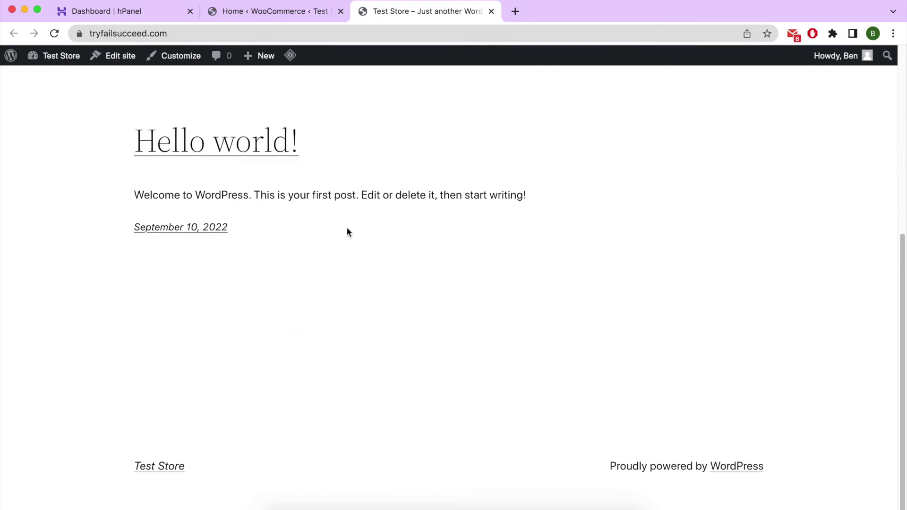
scroll(359, 232, up, 5)
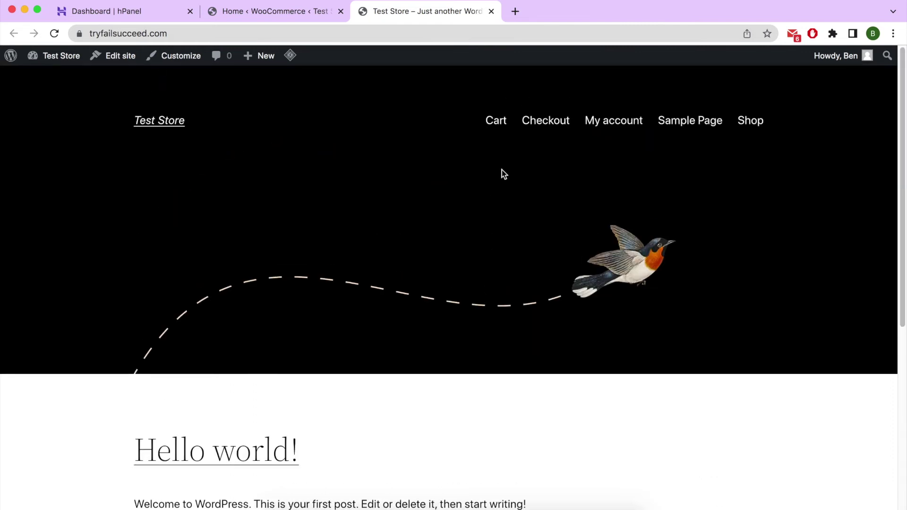
Step: Switch to the TextEdit note, highlight the Step 3 Urna theme instructions, and follow the Benexperience.com/goto/themeforest link
click(336, 506)
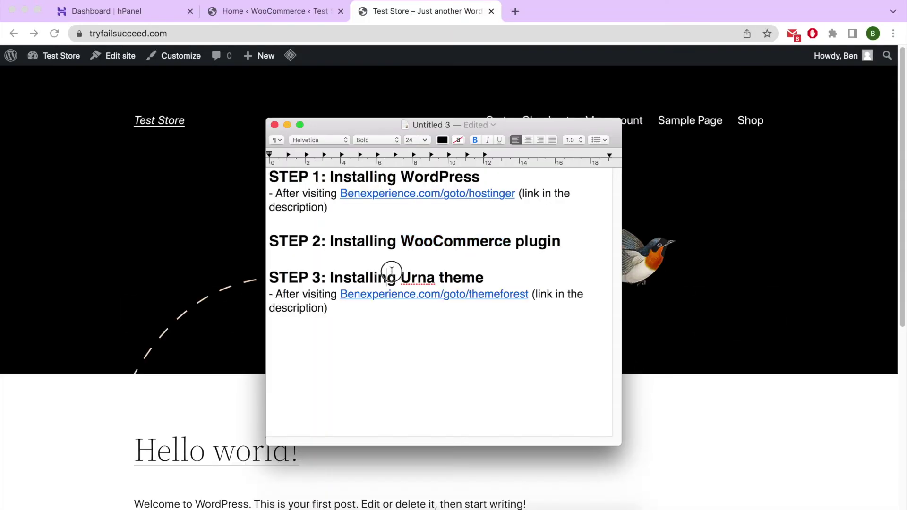
triple_click(392, 274)
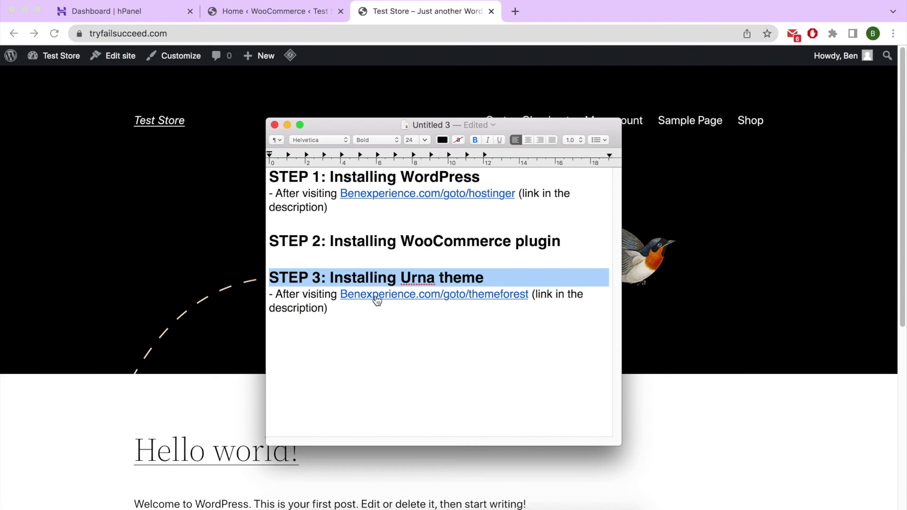
drag(328, 310, 277, 297)
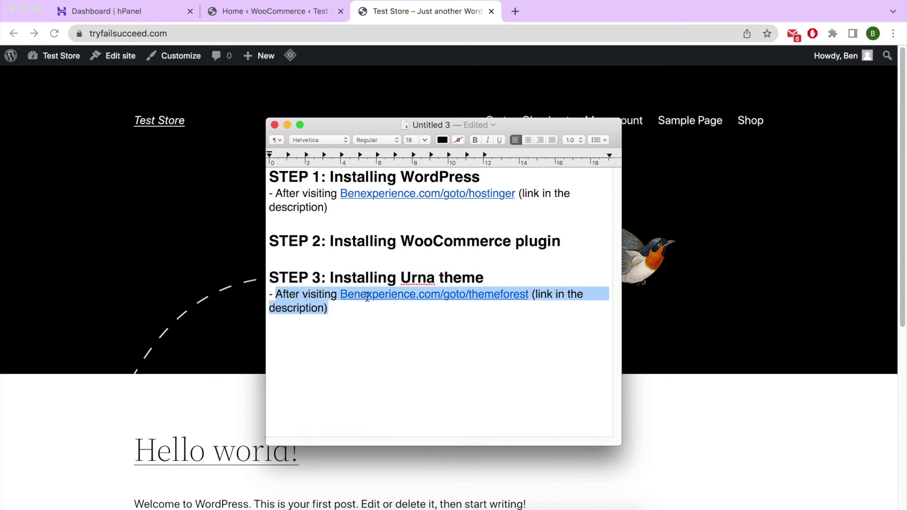
click(377, 308)
click(385, 297)
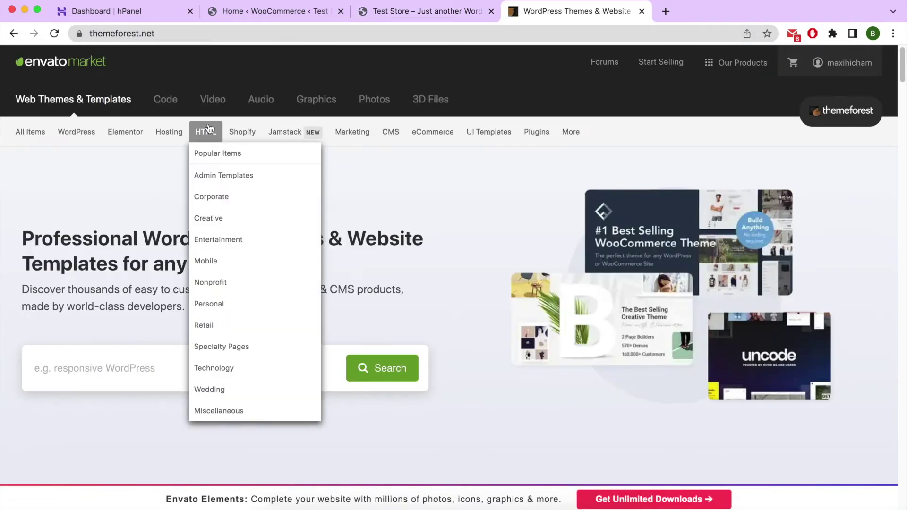
Step: Search ThemeForest for urna and start the download of the purchased item from the Urna - All-in-one WooCommerce WordPress Theme page
click(277, 360)
text(urna)
key(Return)
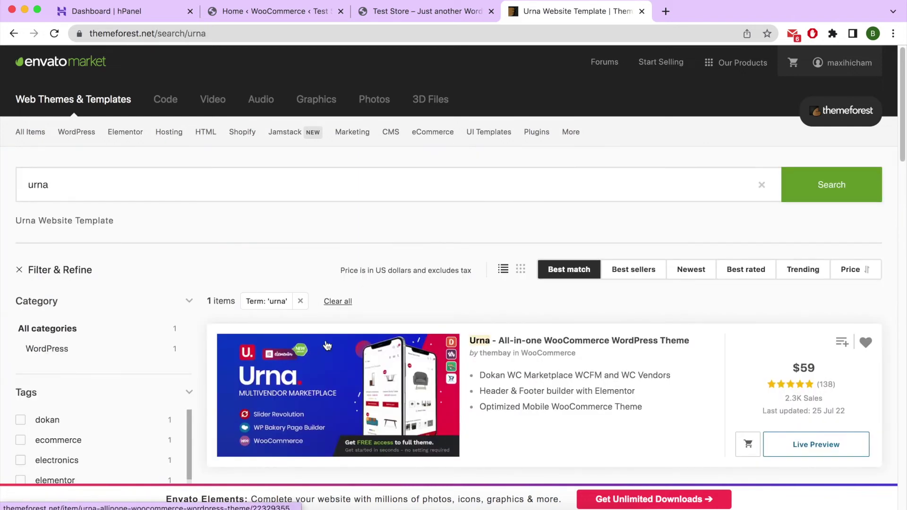
click(623, 340)
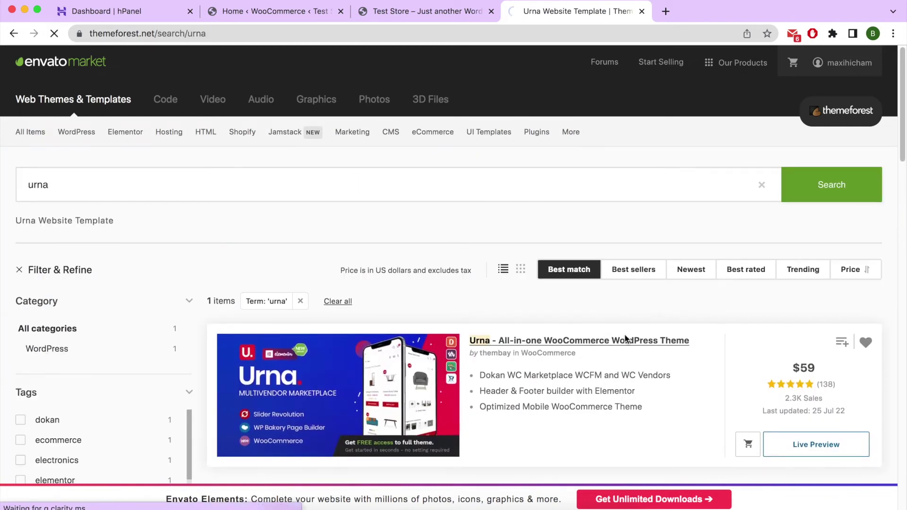
scroll(577, 338, down, 2)
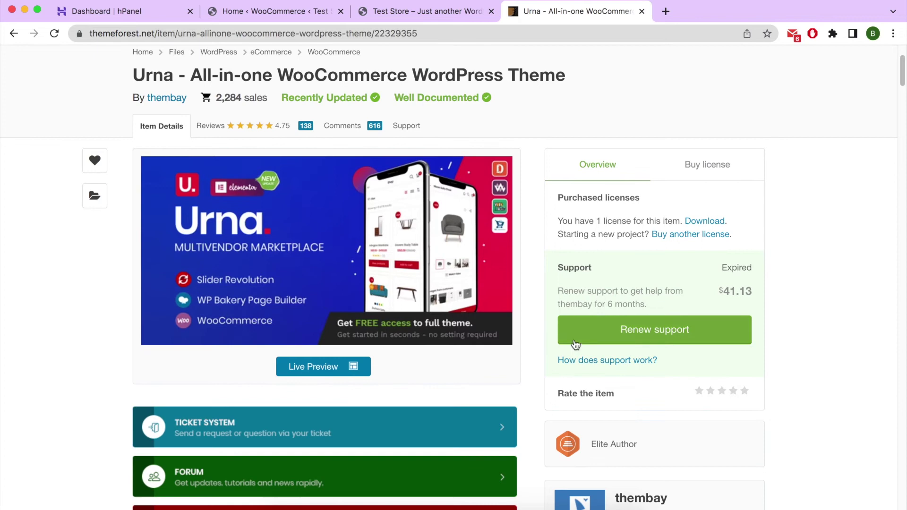
click(699, 224)
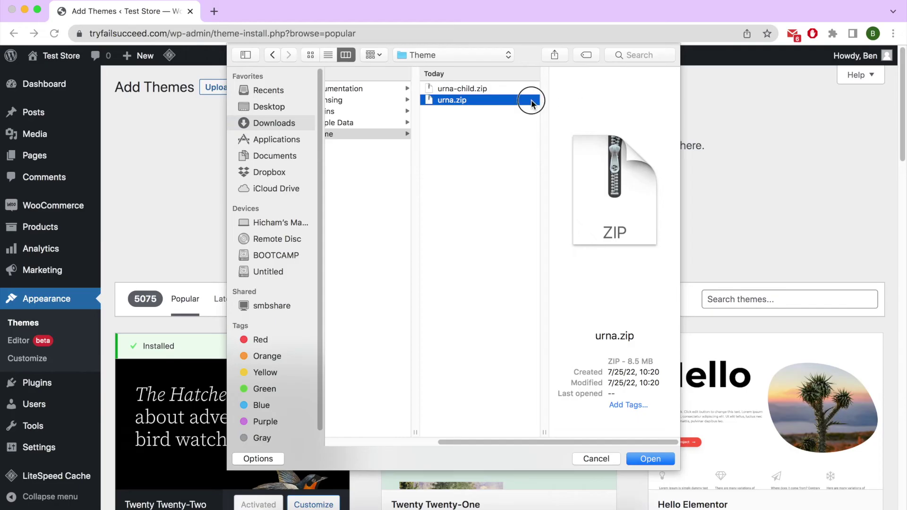
Step: Choose urna.zip as the theme file to upload, then install and activate the Urna theme
double_click(532, 99)
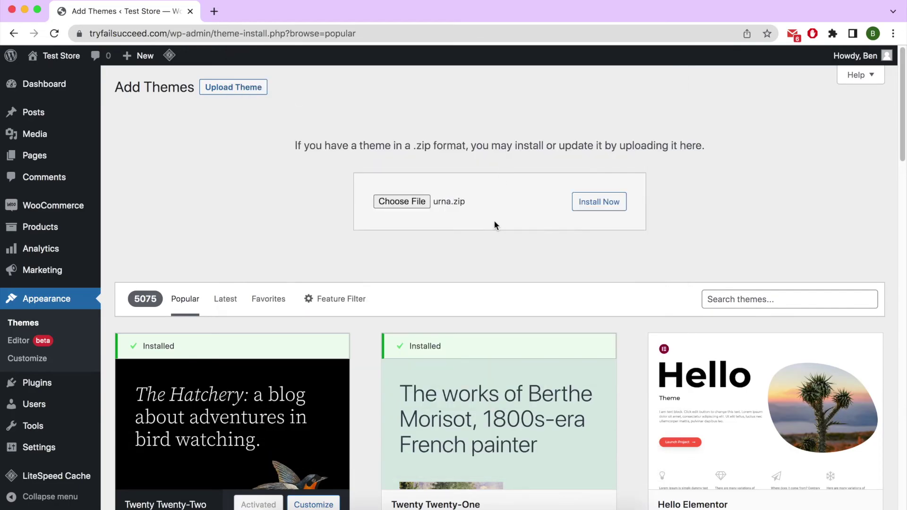
click(578, 208)
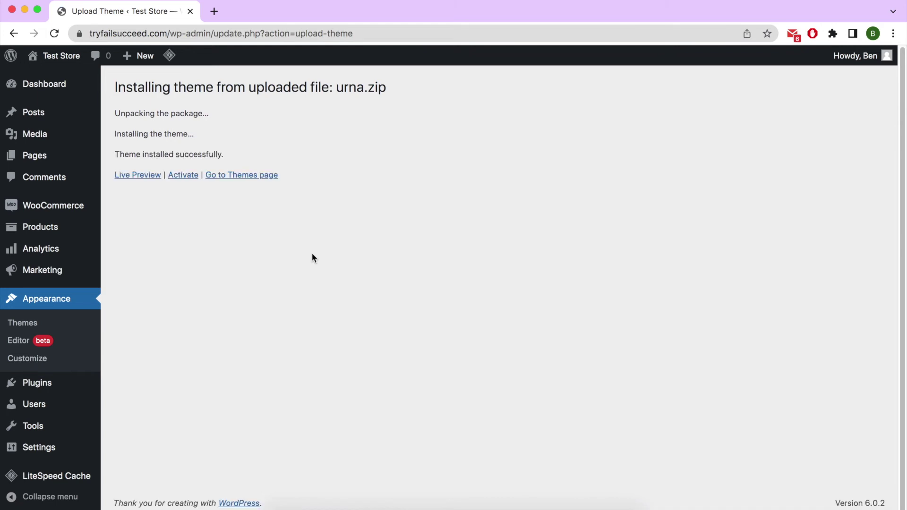
click(190, 176)
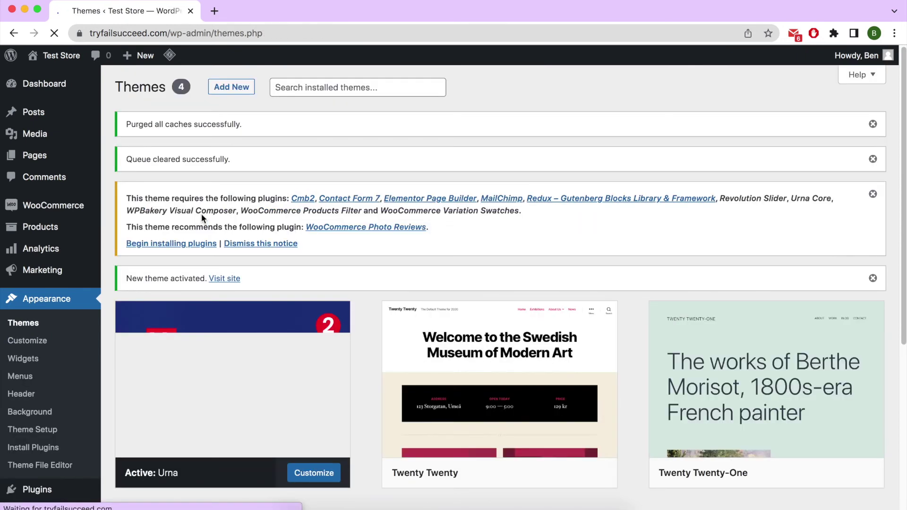
Step: Open the Urna theme's plugin installer, select all required and recommended plugins, and bulk install them
click(167, 244)
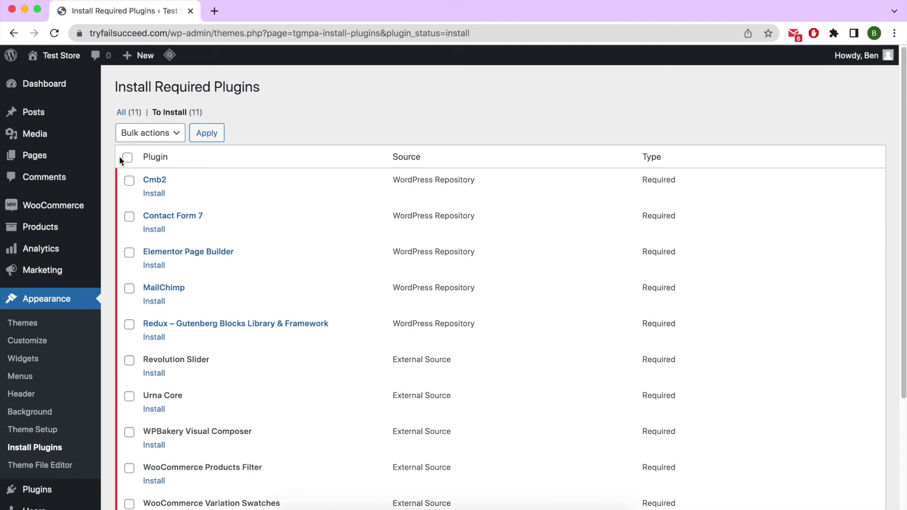
click(128, 157)
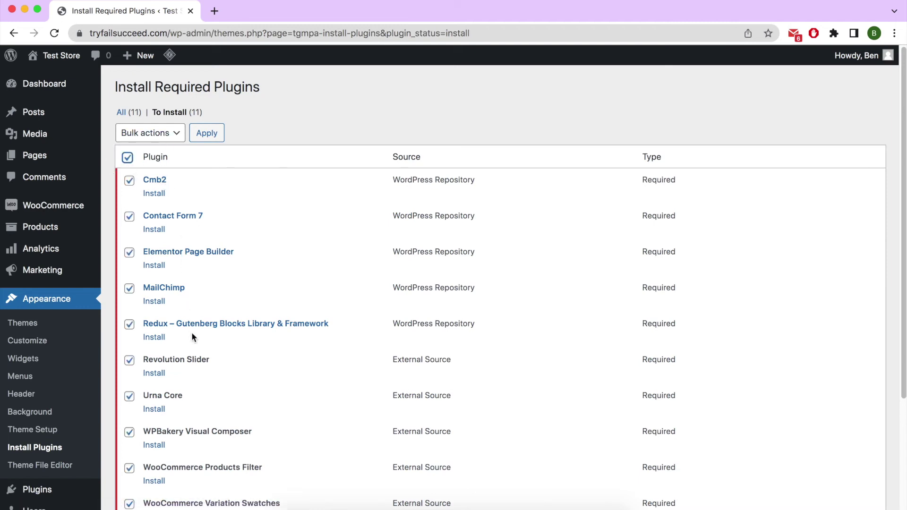
scroll(222, 347, down, 5)
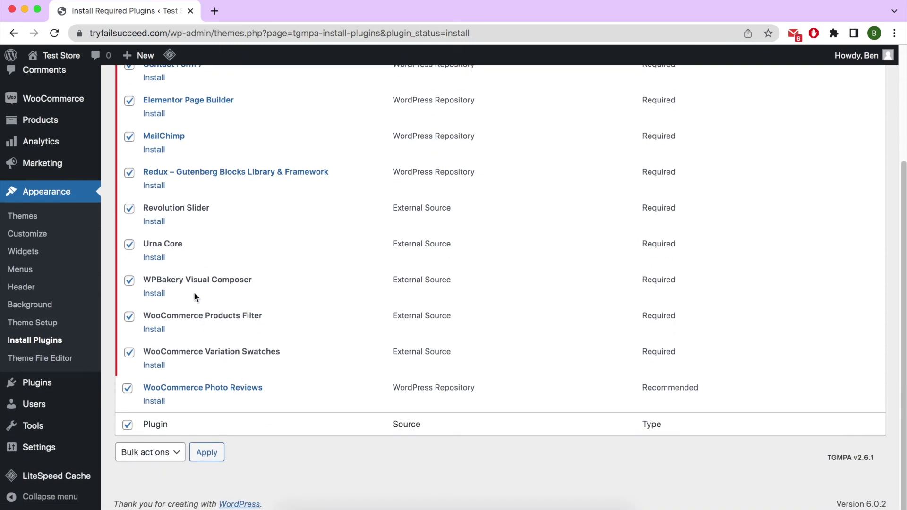
scroll(194, 295, up, 5)
scroll(195, 298, down, 5)
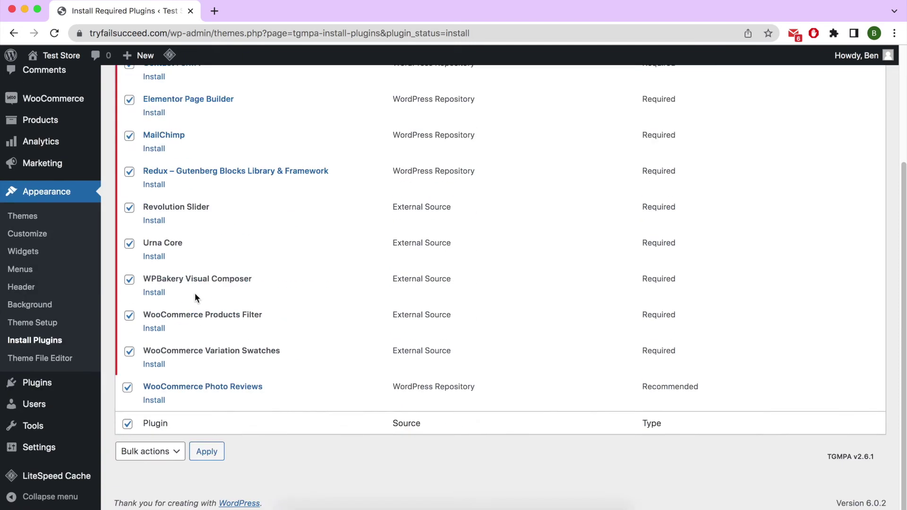
scroll(195, 293, up, 5)
click(161, 134)
click(137, 145)
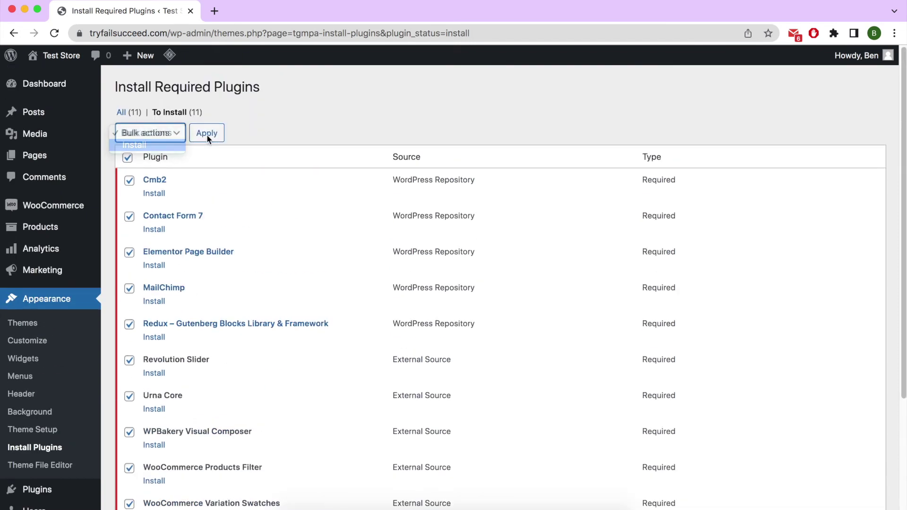
click(208, 133)
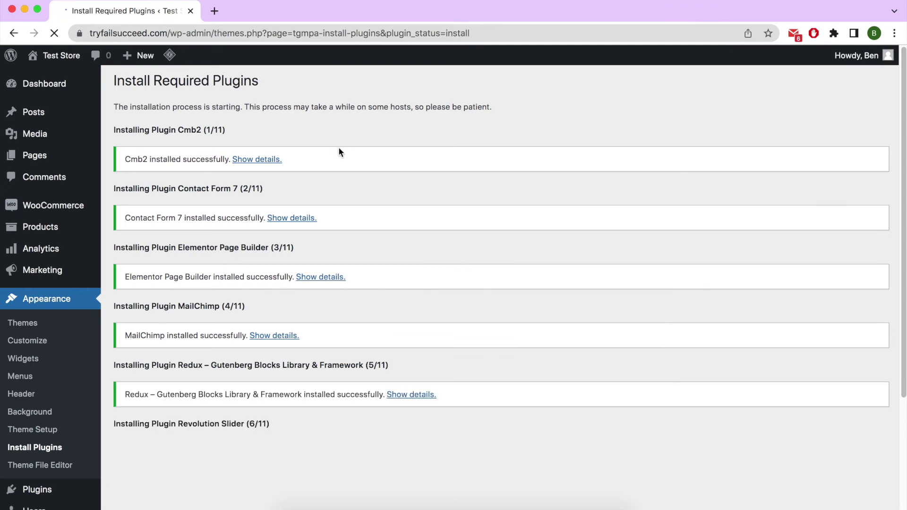
Step: Return to the Required Plugins Installer once the installations complete, select all the plugins, and bulk activate them
scroll(346, 174, down, 3)
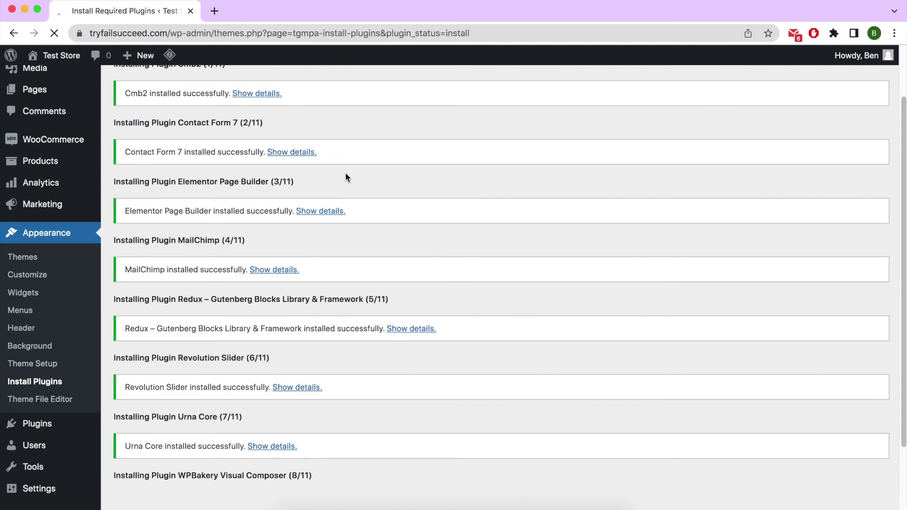
scroll(345, 180, down, 1)
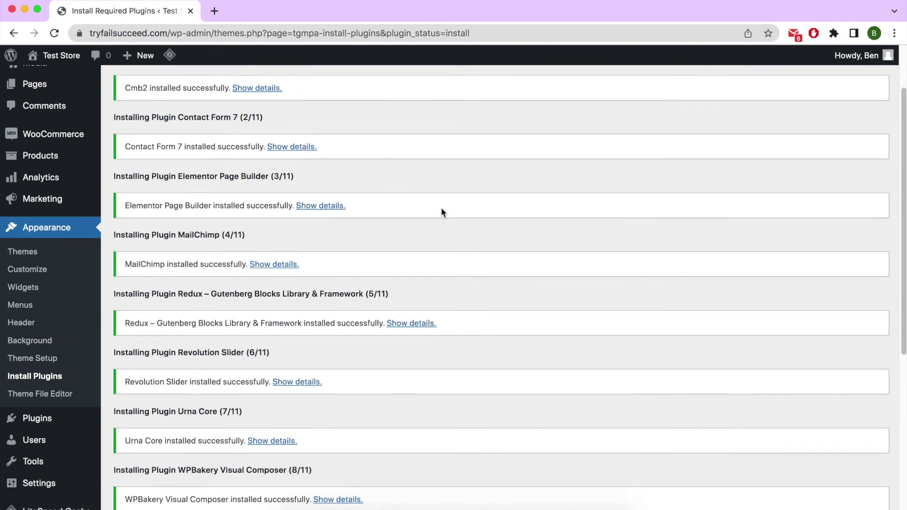
scroll(442, 211, down, 5)
scroll(442, 212, down, 2)
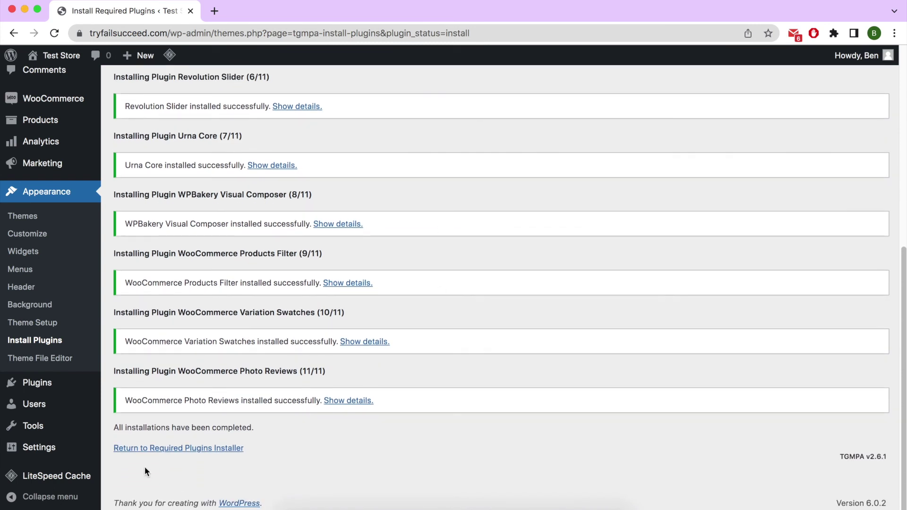
triple_click(185, 428)
click(186, 449)
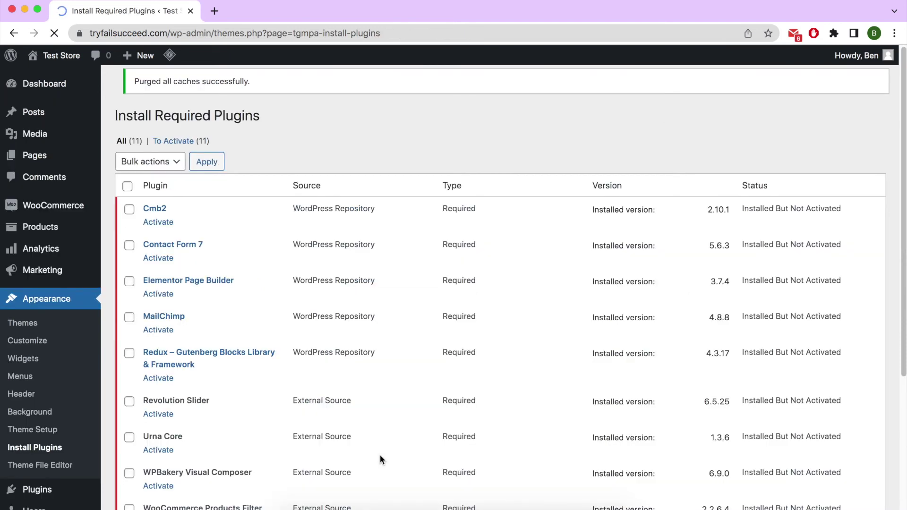
click(127, 195)
click(154, 170)
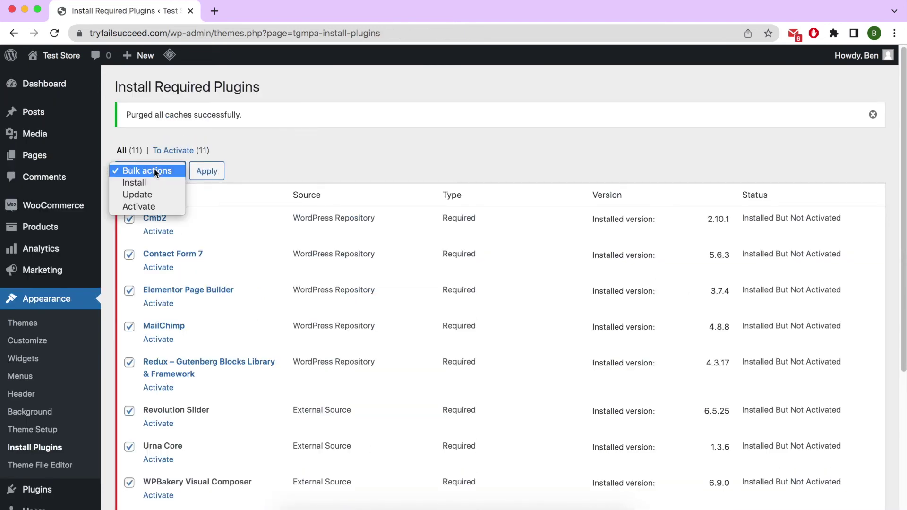
click(139, 206)
click(207, 171)
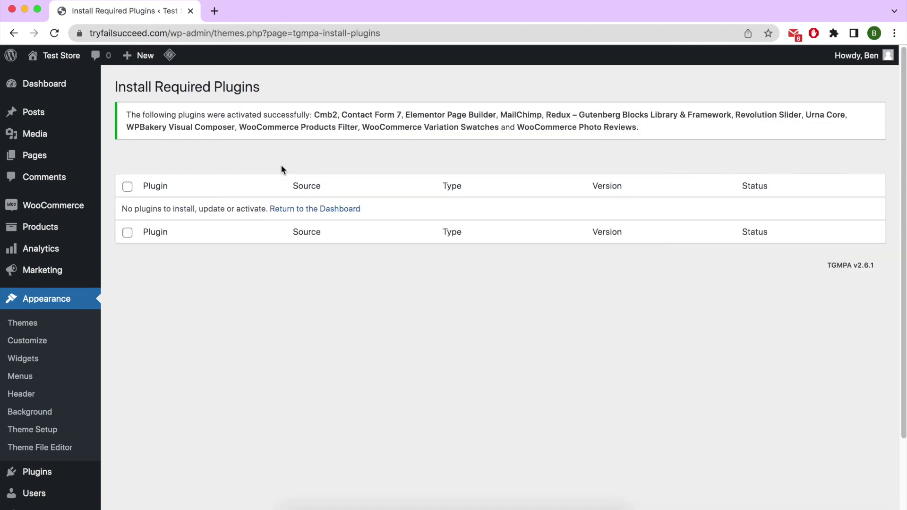
Step: Open Theme Setup for Urna, start the wizard, and continue past the child theme stage to Import Content
mouse_move(97, 97)
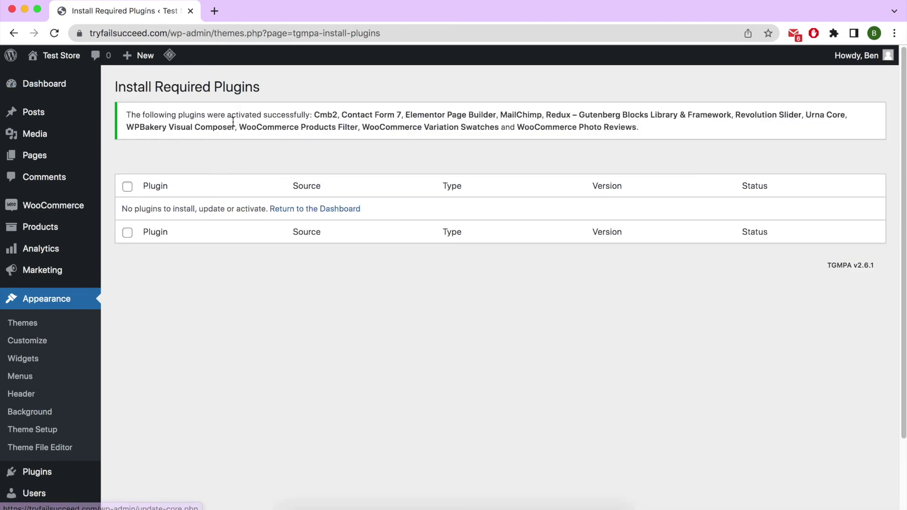
triple_click(441, 124)
click(16, 327)
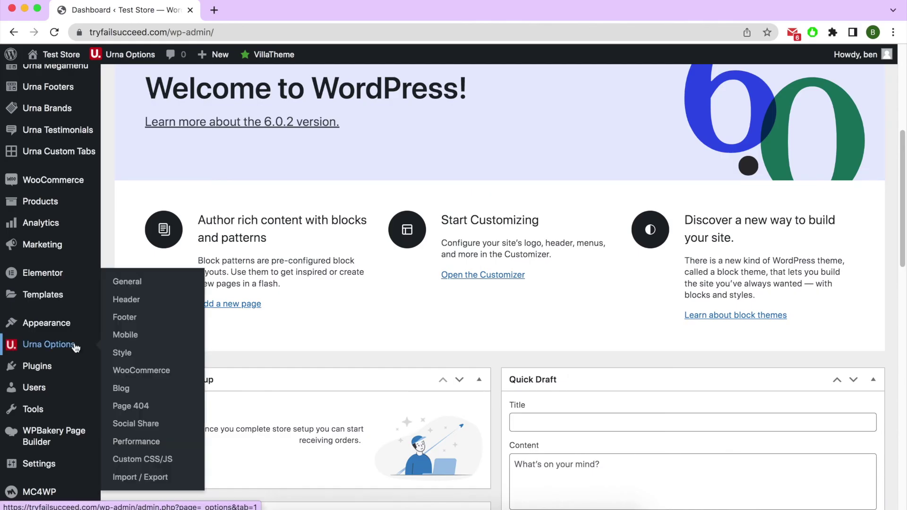
mouse_move(70, 323)
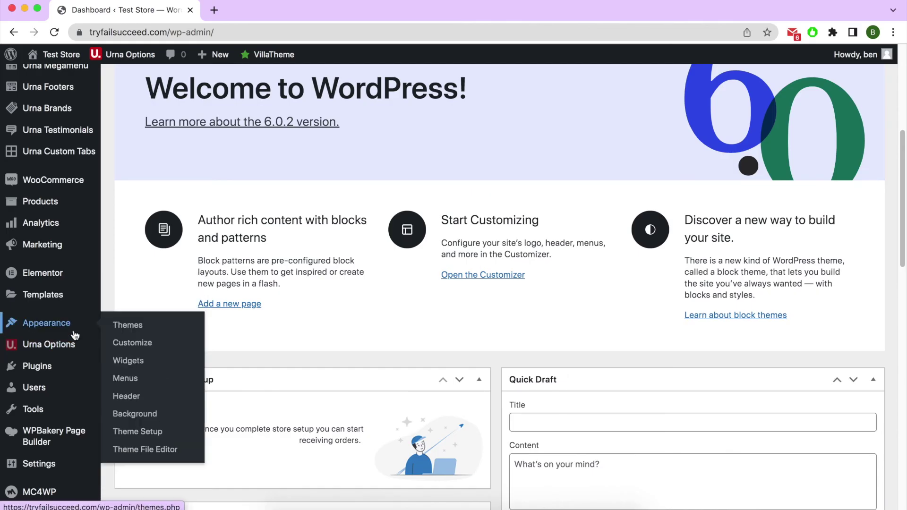
click(133, 432)
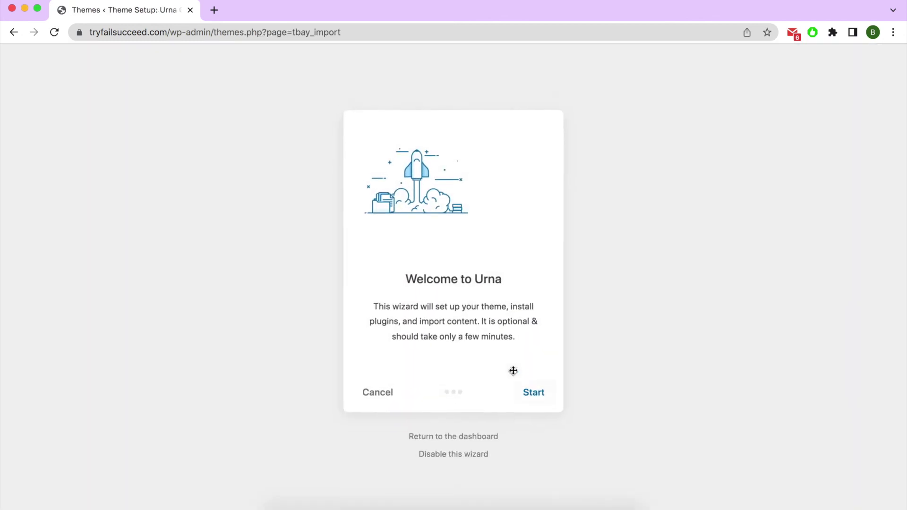
click(530, 393)
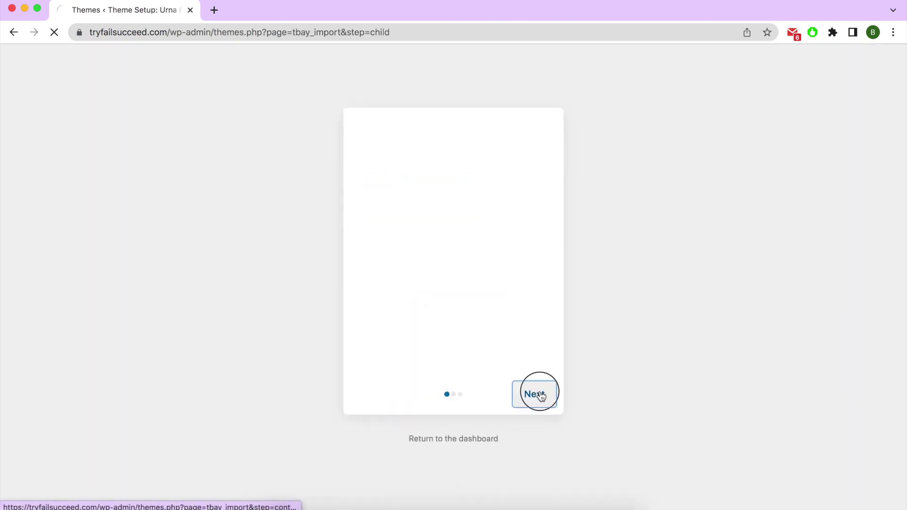
click(541, 396)
Step: Choose the WPBakery Glass demo as the content for the website and import it
click(478, 327)
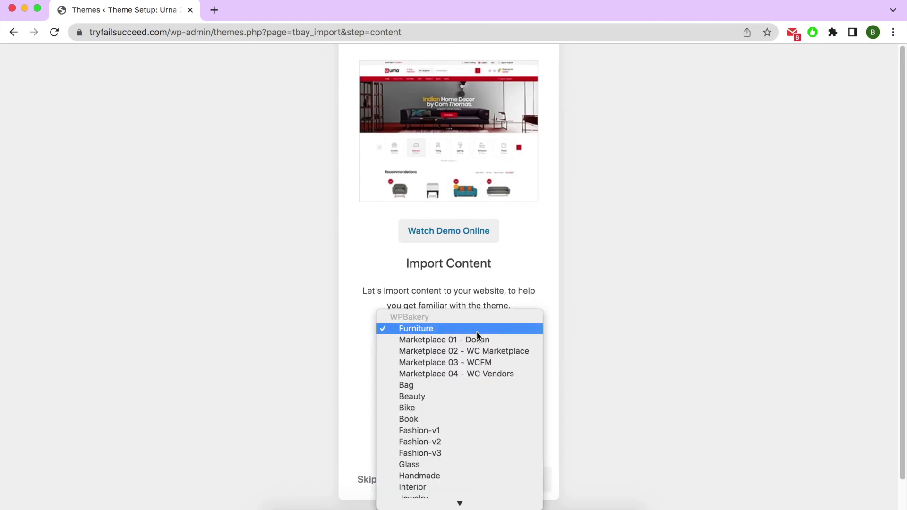
scroll(478, 348, down, 5)
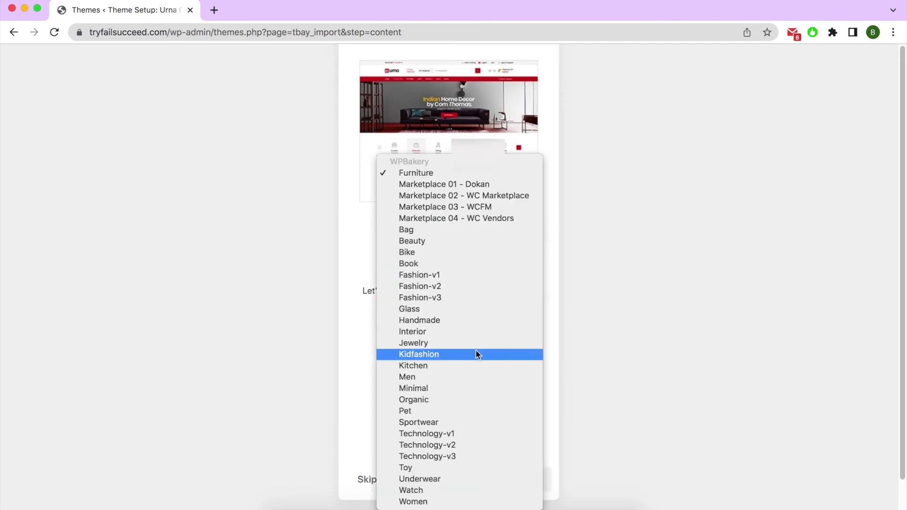
click(435, 309)
click(526, 479)
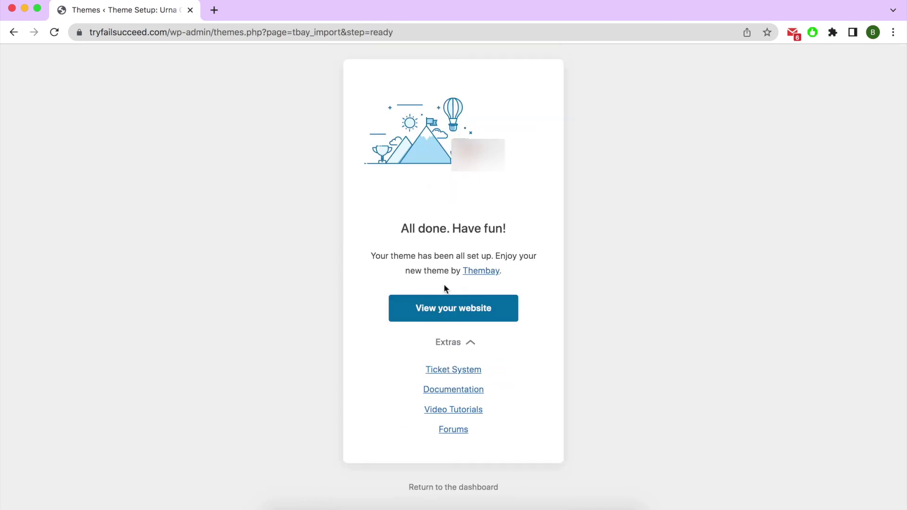
Step: View the website from the finished setup wizard and examine the homepage down to the Featured Products
click(465, 314)
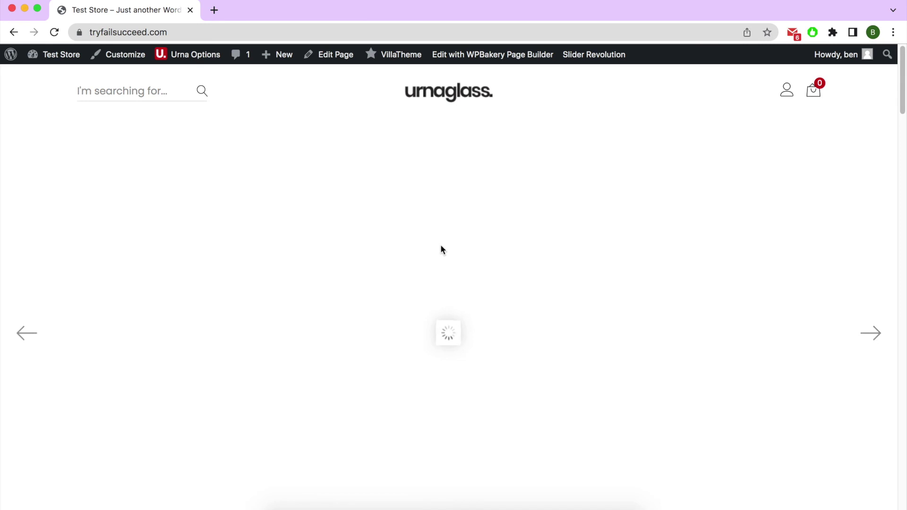
scroll(381, 257, down, 15)
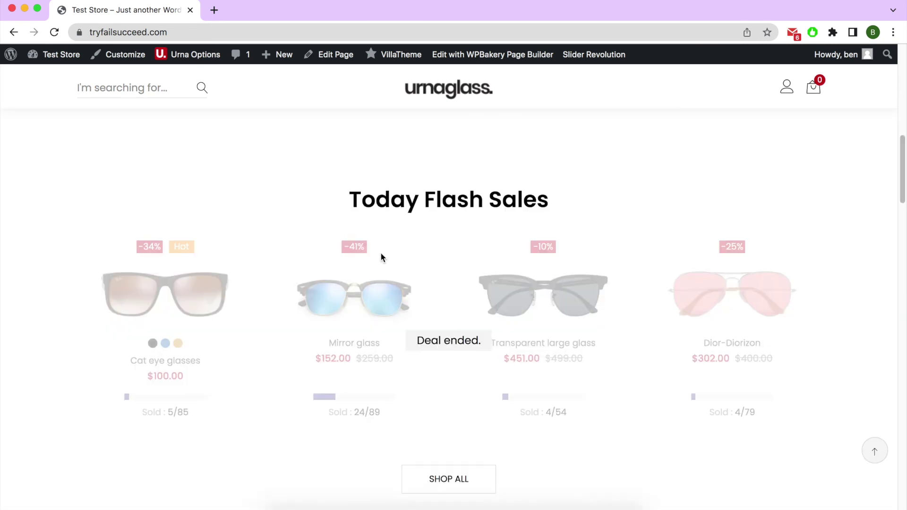
scroll(382, 257, down, 4)
scroll(382, 258, down, 3)
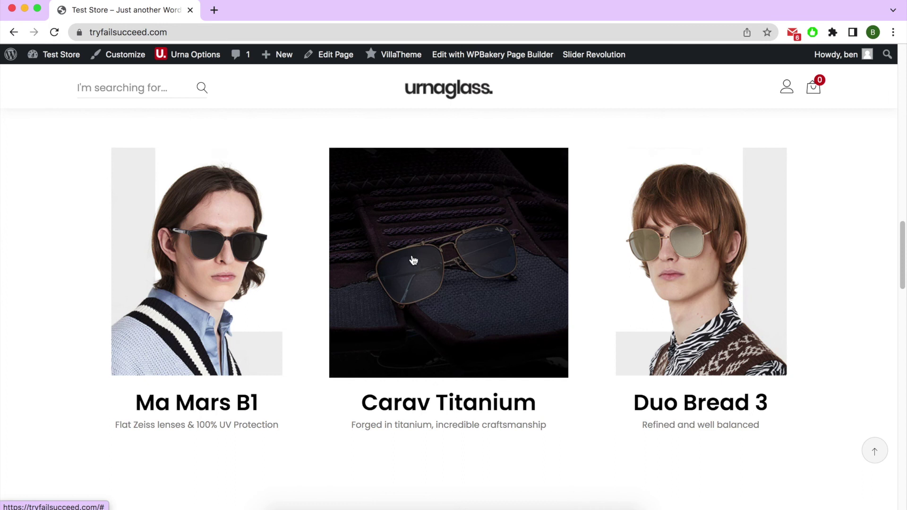
scroll(387, 268, down, 9)
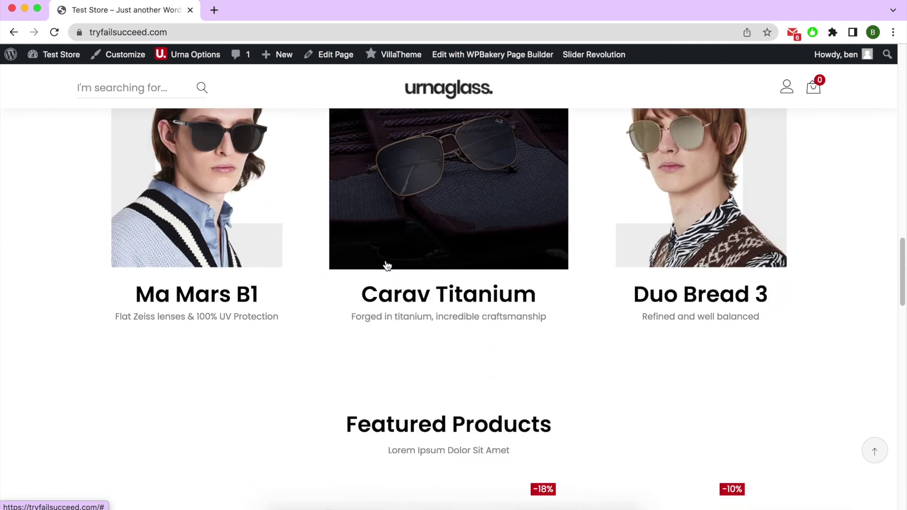
scroll(386, 261, down, 2)
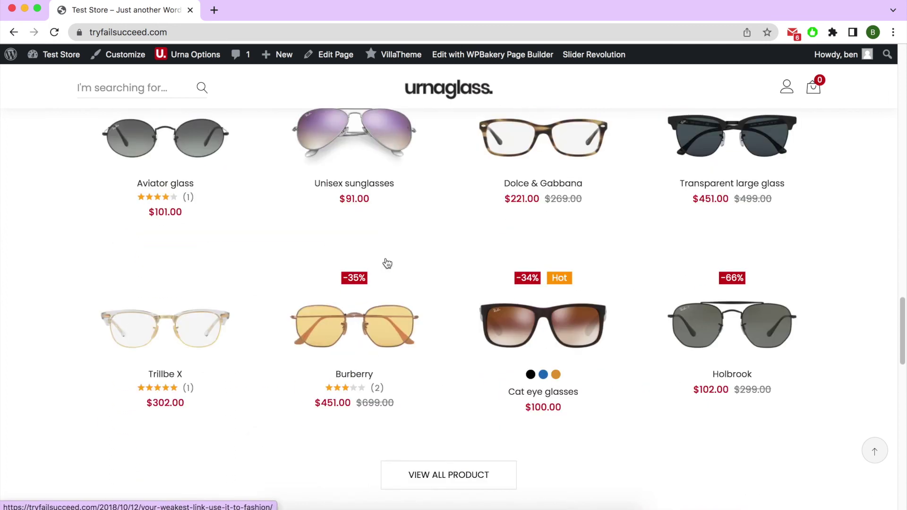
Step: Open the Cat eye glasses product page and examine its second gallery image, Brown and Black colour options, description and footer
click(518, 319)
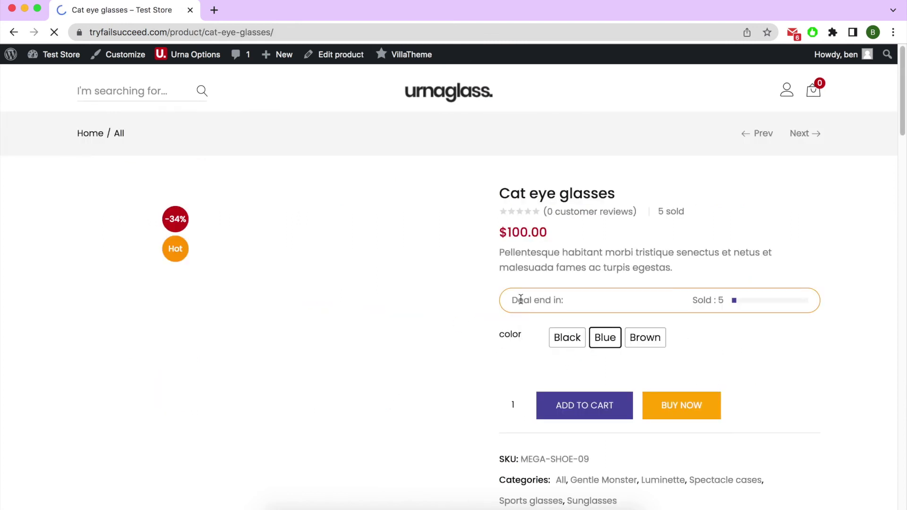
click(99, 254)
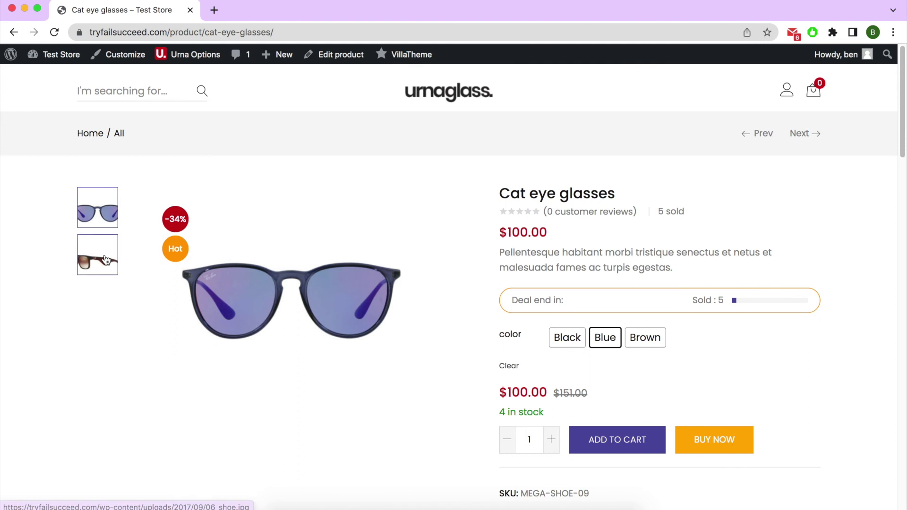
scroll(333, 314, down, 2)
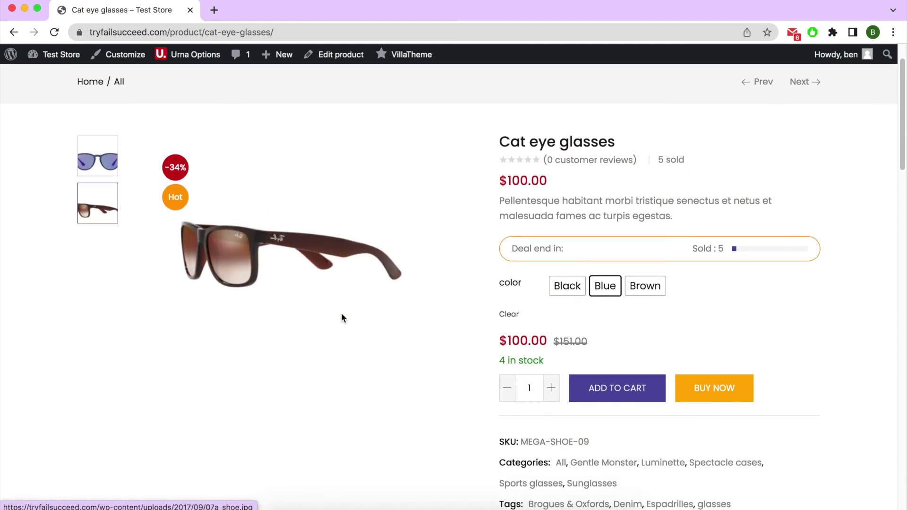
click(640, 270)
click(562, 271)
scroll(570, 336, down, 10)
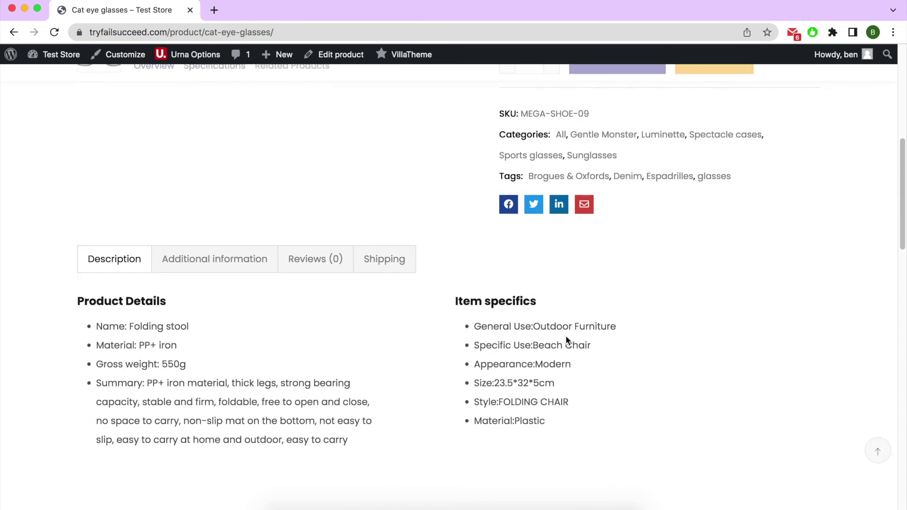
scroll(565, 335, down, 15)
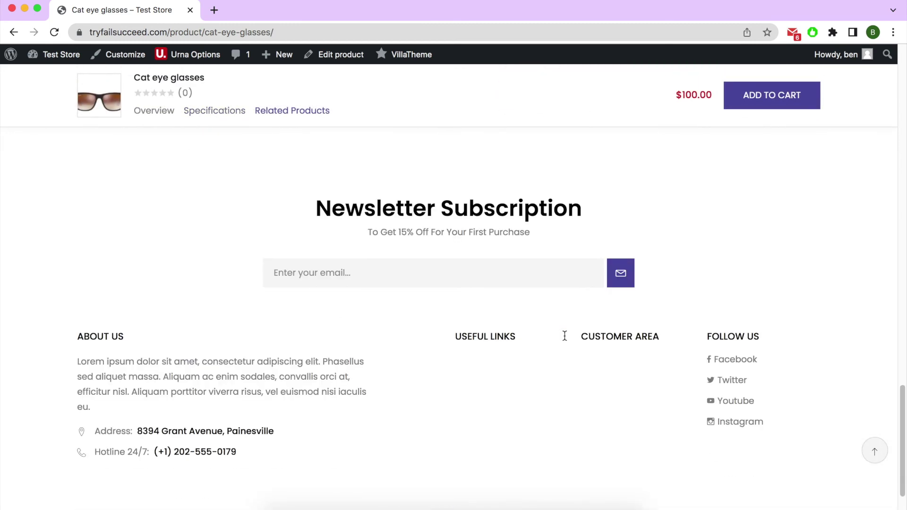